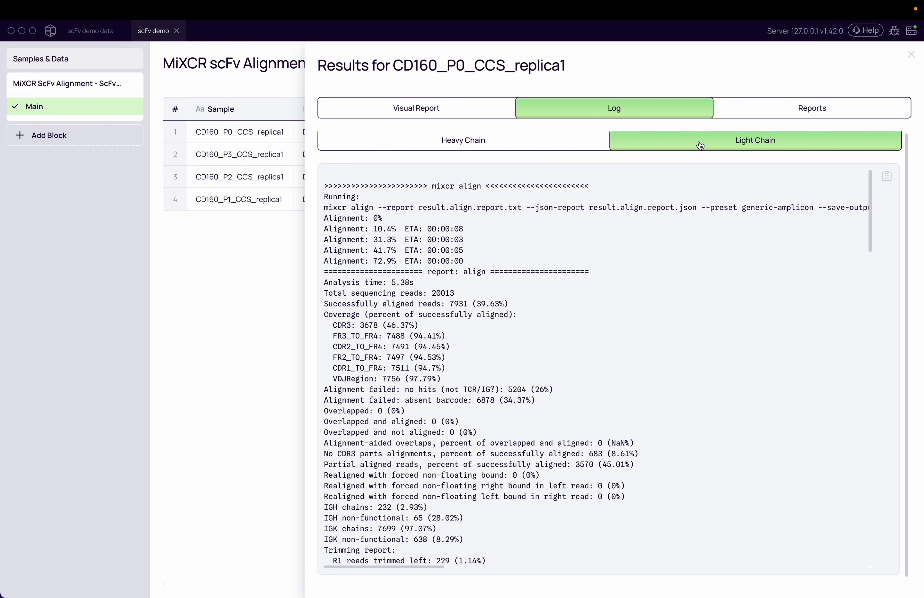
- Review the light chain log and the reports for CD160_P0_CCS_replica1, and close the sample results
scroll(660, 285, down, 10)
scroll(672, 241, up, 10)
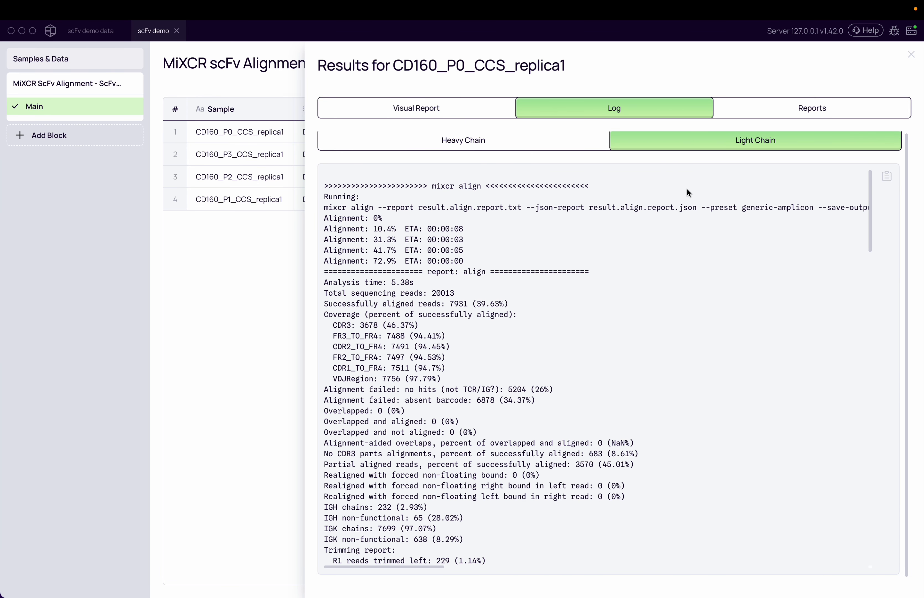
click(810, 113)
click(235, 339)
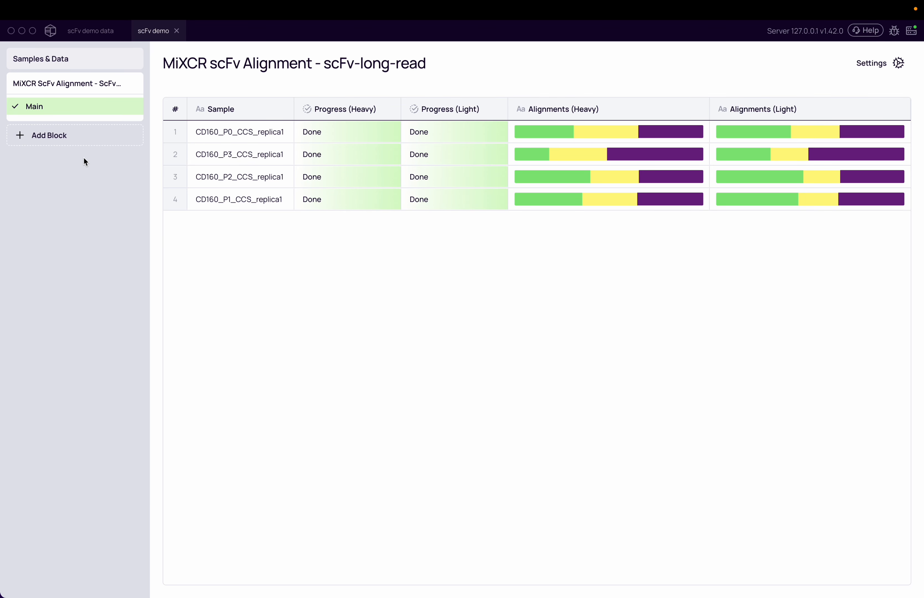
- Add a Clonotype Browser block and set its dataset to scFv-long-read
click(67, 142)
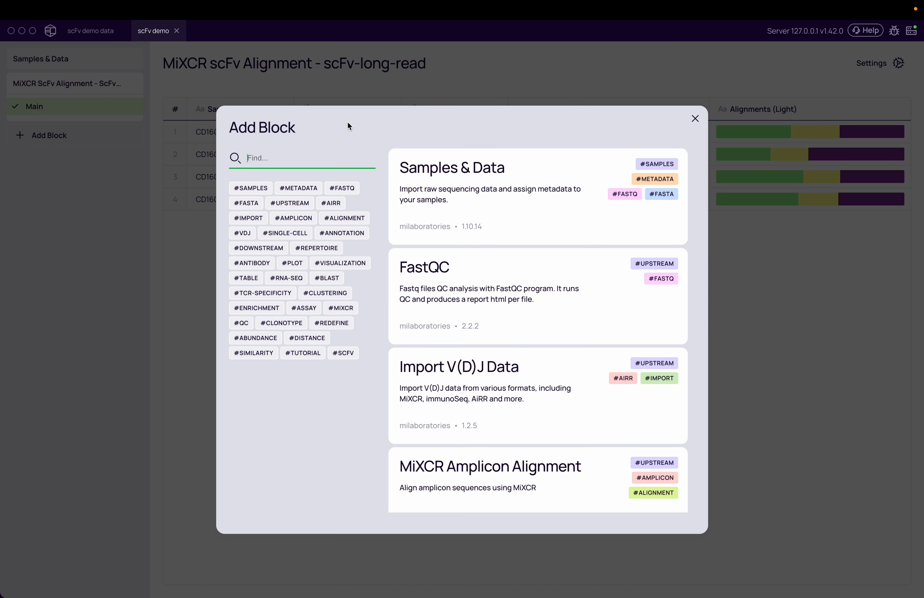
text(clono)
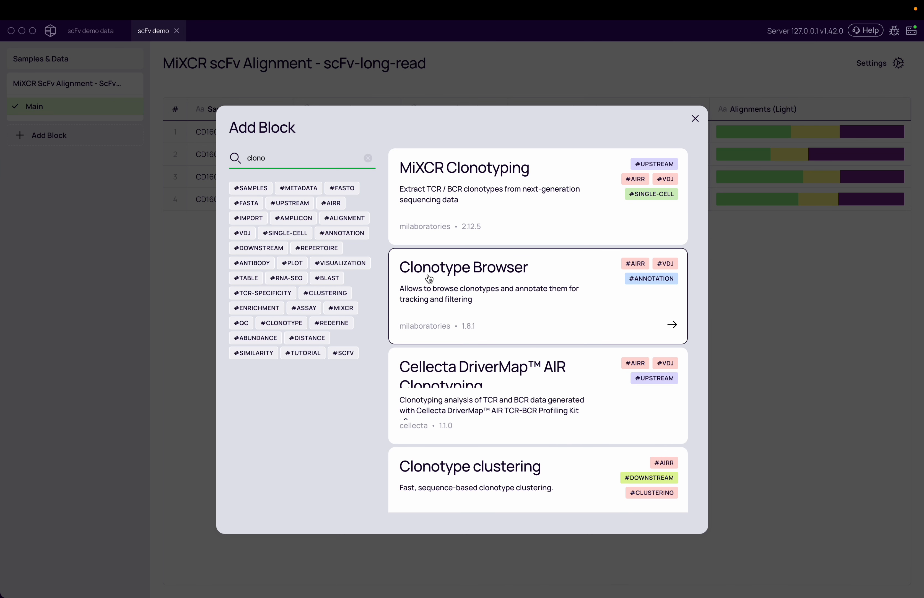
click(428, 277)
click(387, 487)
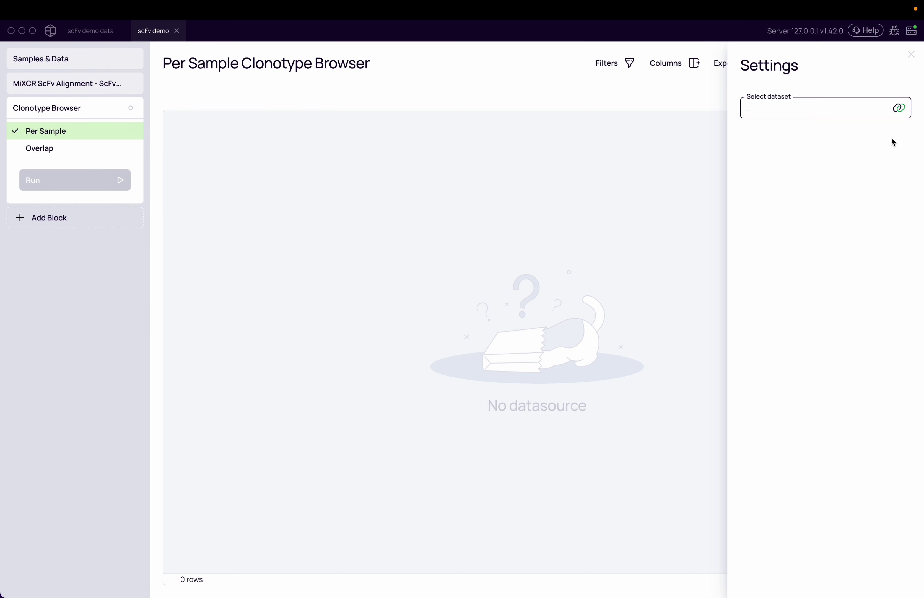
click(884, 115)
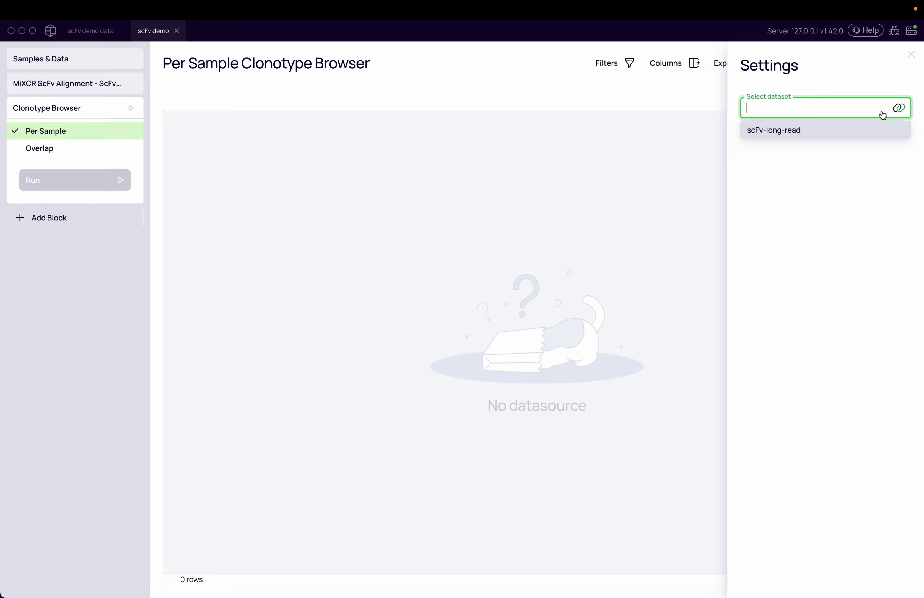
click(819, 132)
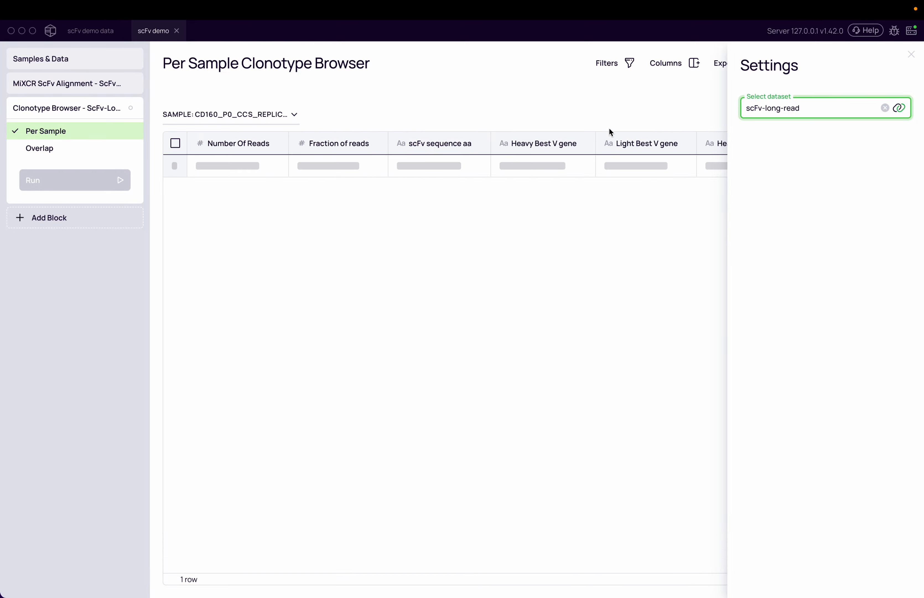
click(372, 116)
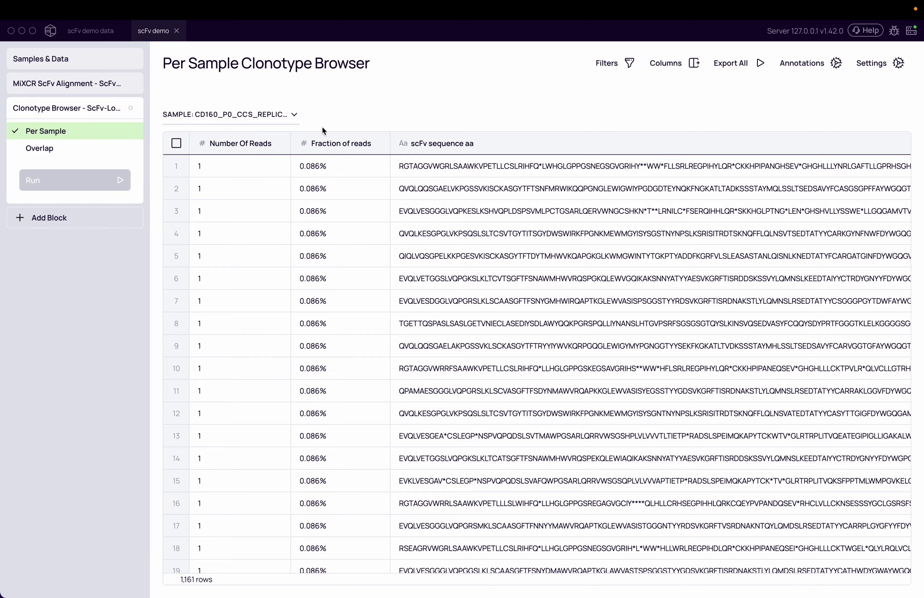
- Show the clonotypes of sample CD160_P2_CCS_replica1, sorted by number of reads in descending order
click(249, 116)
click(255, 188)
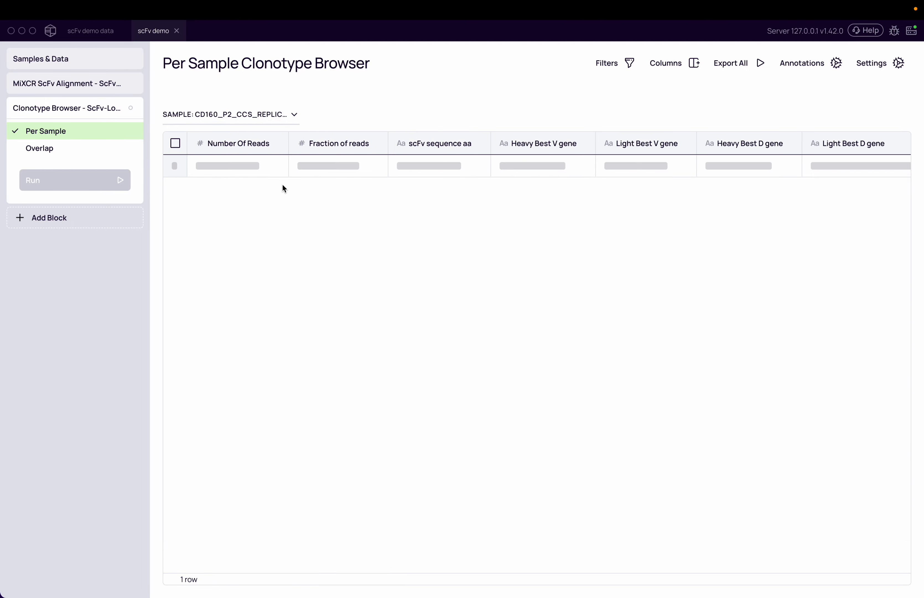
click(263, 151)
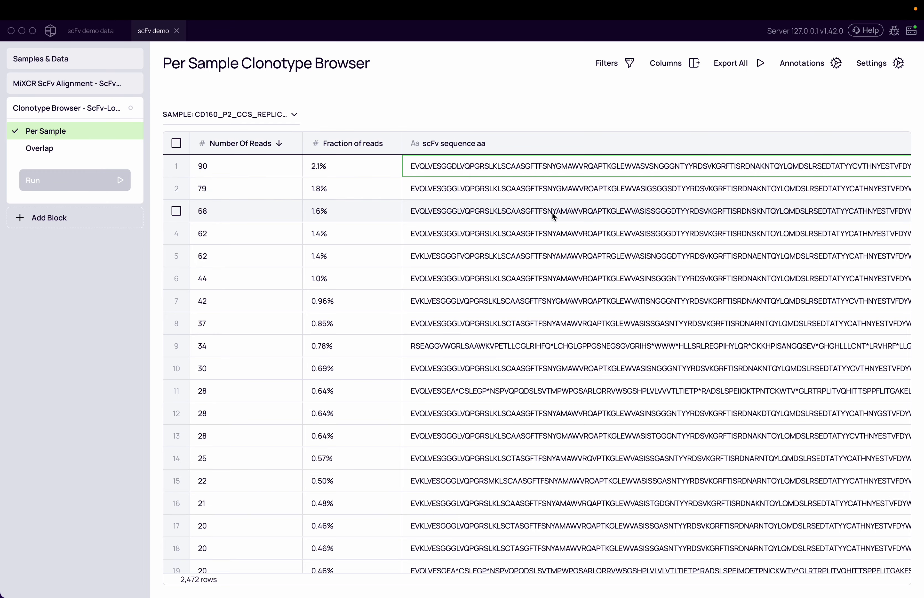
- Examine the scFv amino acid sequences and heavy and light gene assignments, and check the list of available columns
scroll(552, 211, right, 15)
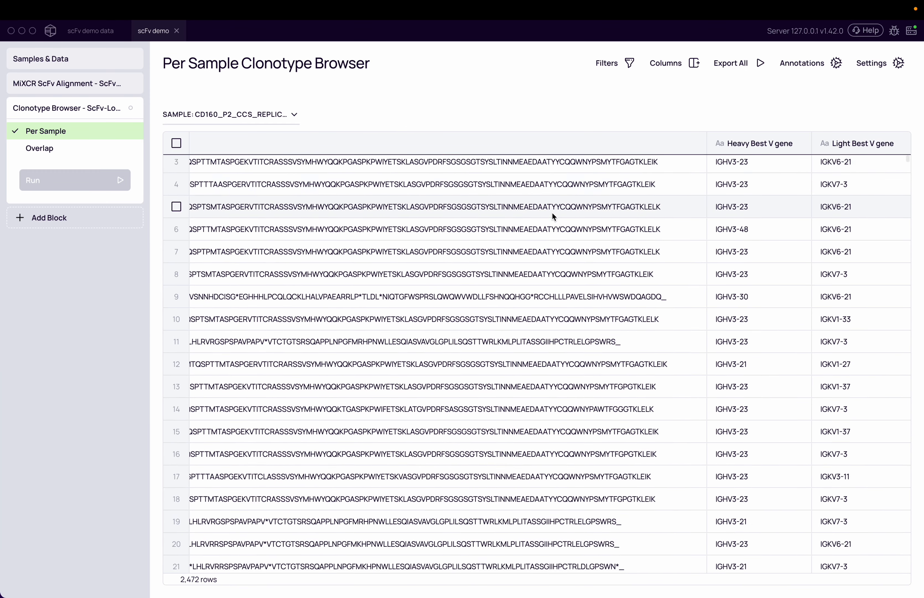
scroll(553, 213, left, 10)
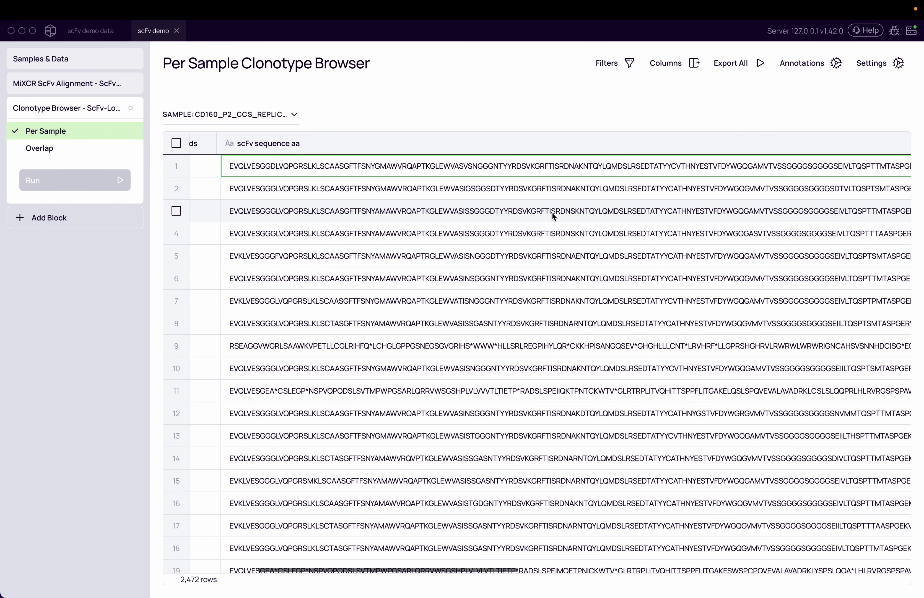
scroll(551, 212, right, 15)
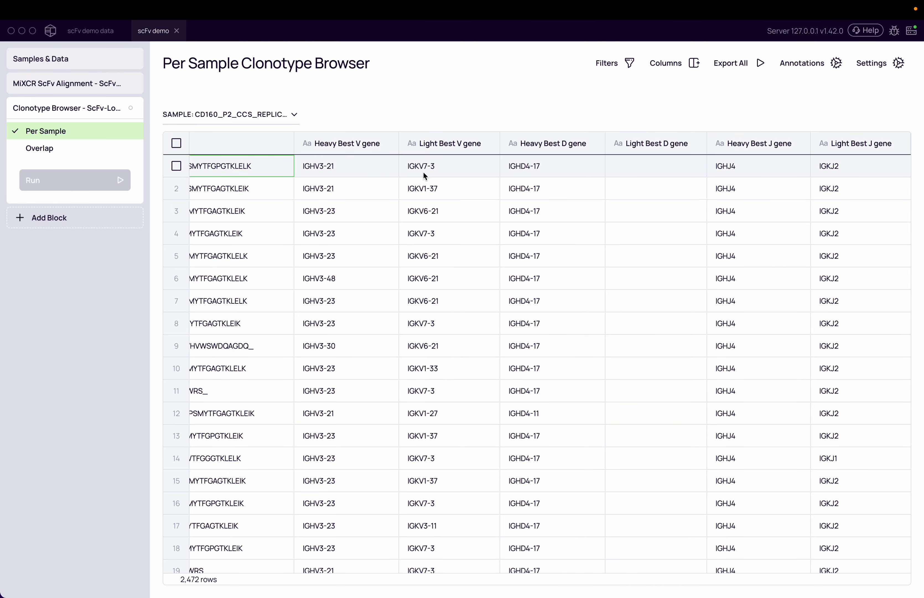
click(649, 70)
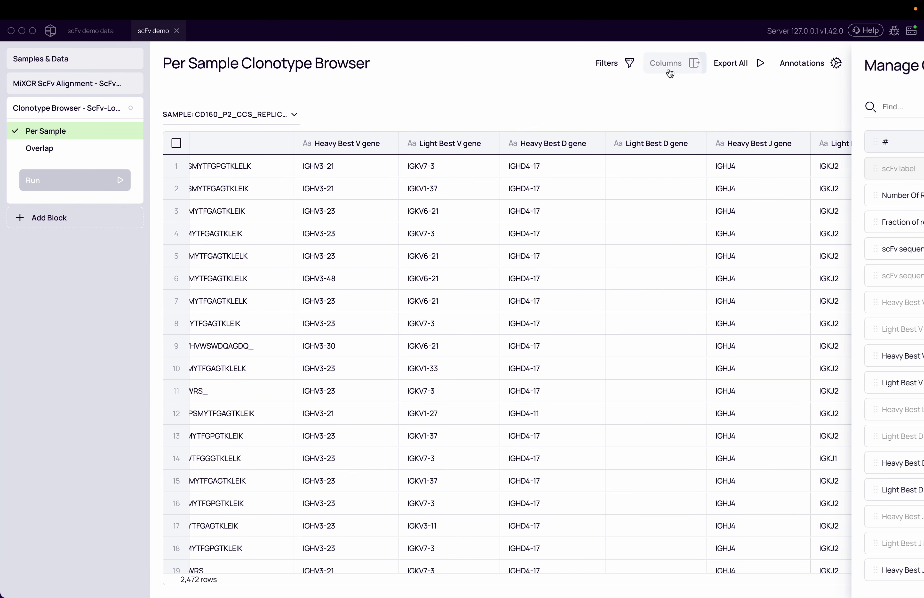
scroll(797, 300, down, 3)
click(386, 97)
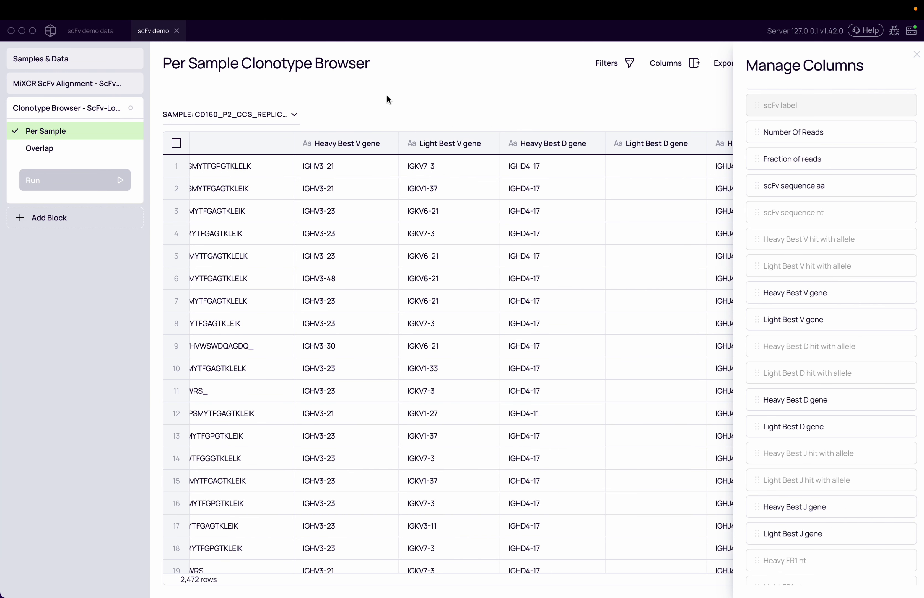
- In the Overlap view, set up a filter for Productive equals True and leave it without adding it
click(80, 147)
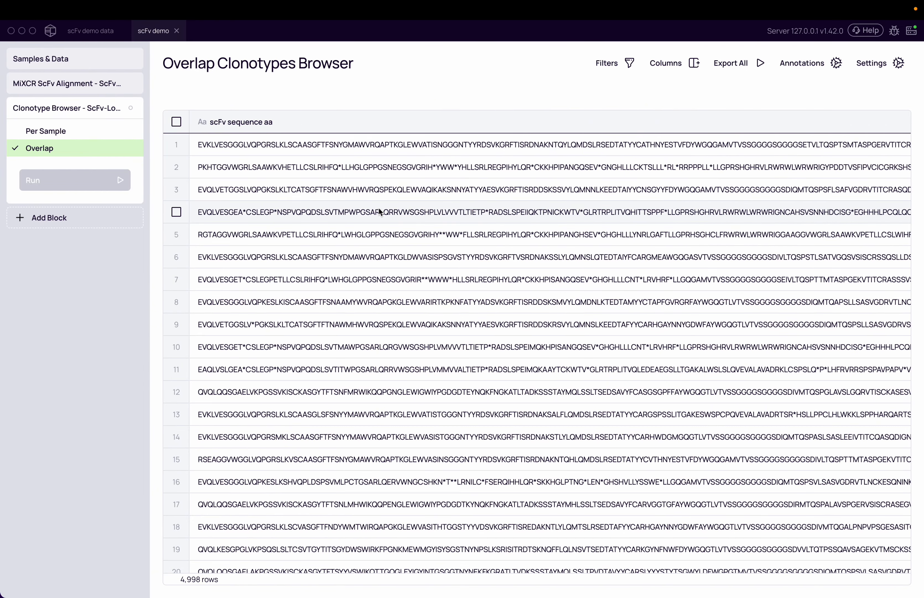
scroll(642, 282, down, 3)
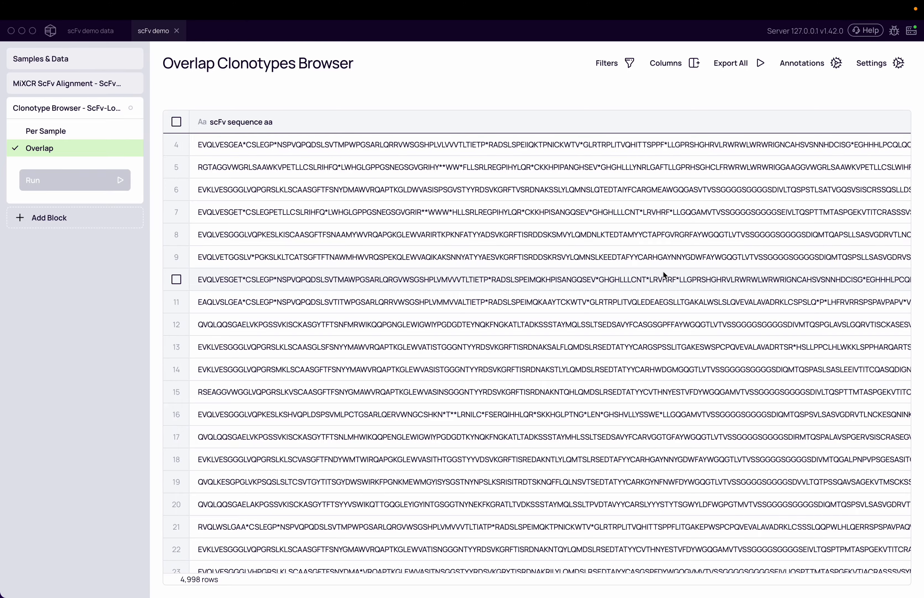
click(622, 72)
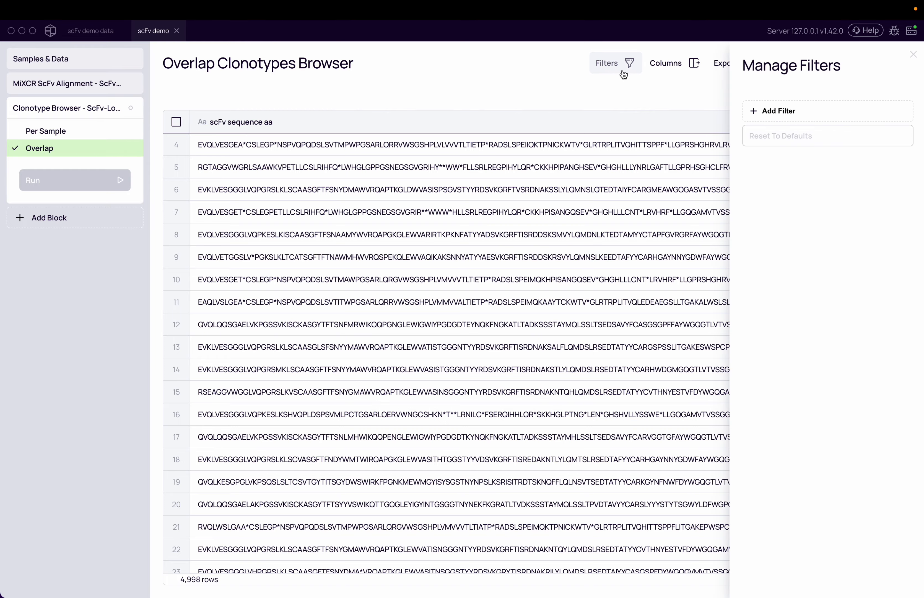
click(836, 116)
click(772, 115)
text(pr)
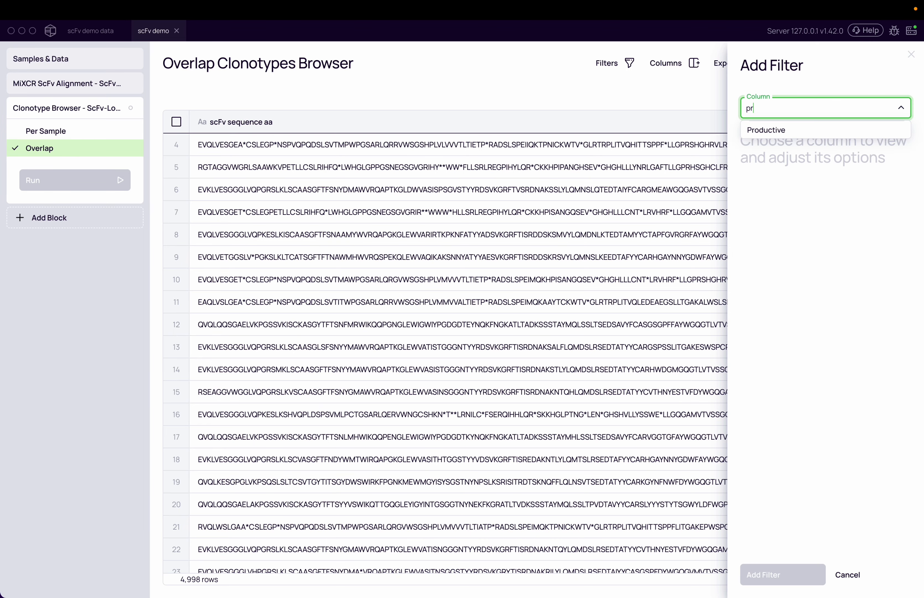
click(830, 124)
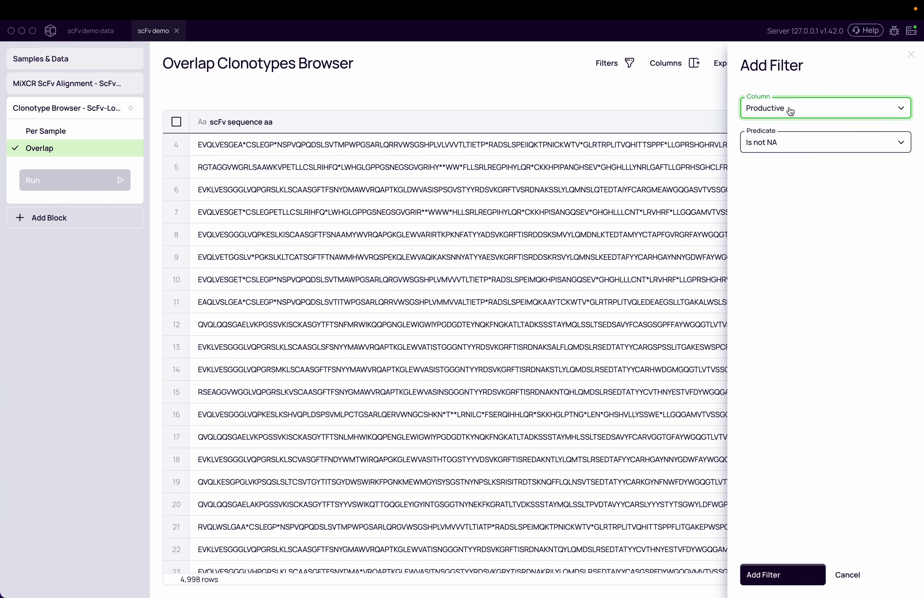
click(797, 142)
click(785, 196)
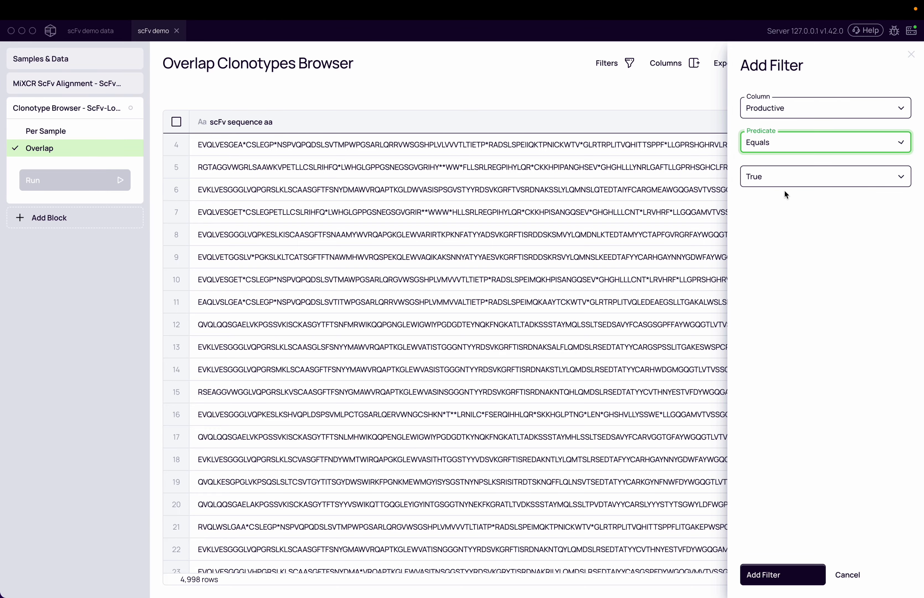
click(785, 177)
click(784, 200)
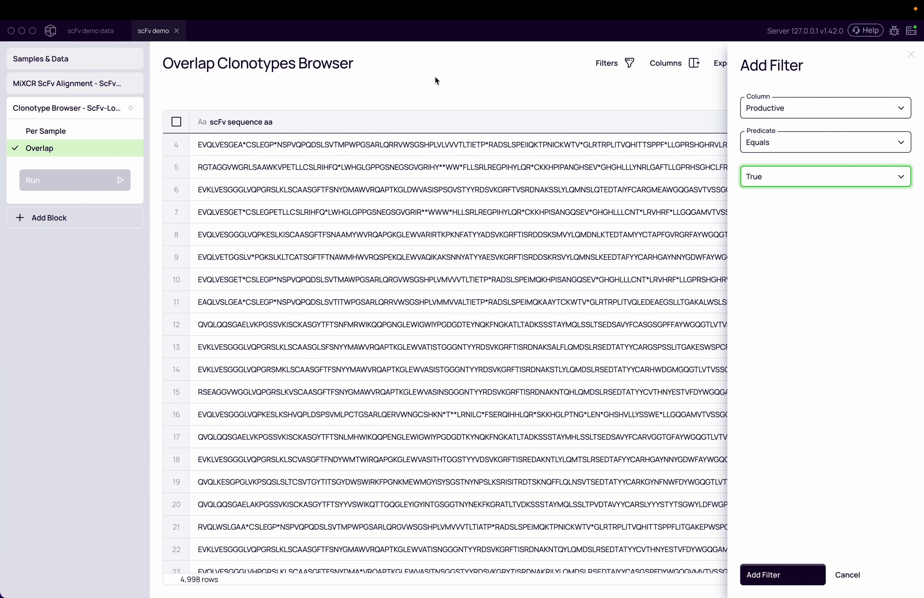
click(425, 88)
- Change the reference type of the MiXCR scFv Alignment block to Full ScFv Sequence
click(100, 89)
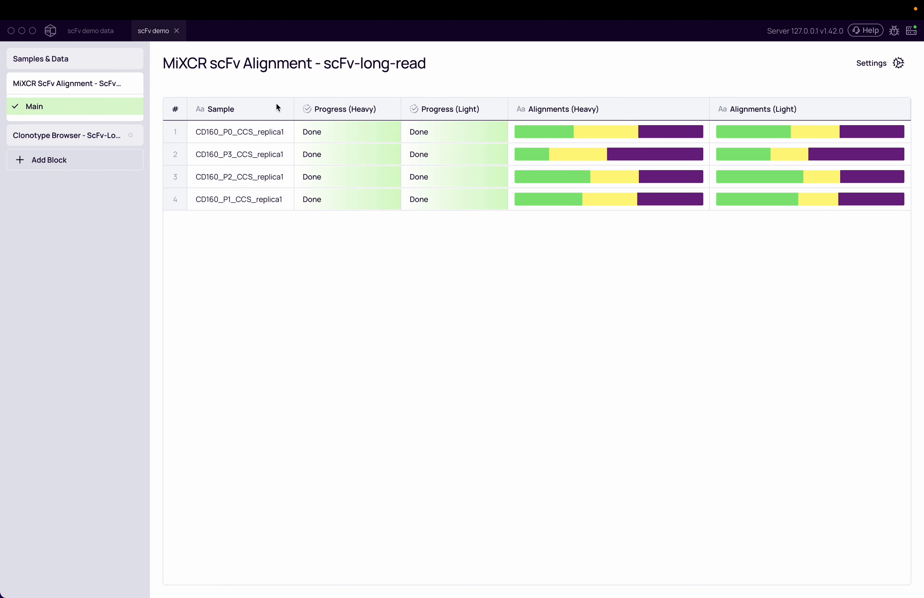
click(898, 62)
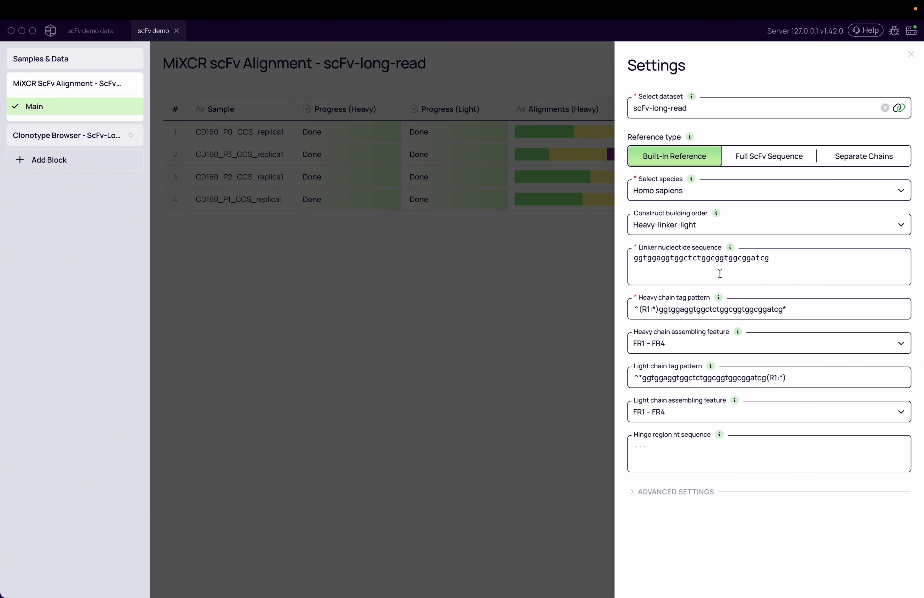
click(735, 166)
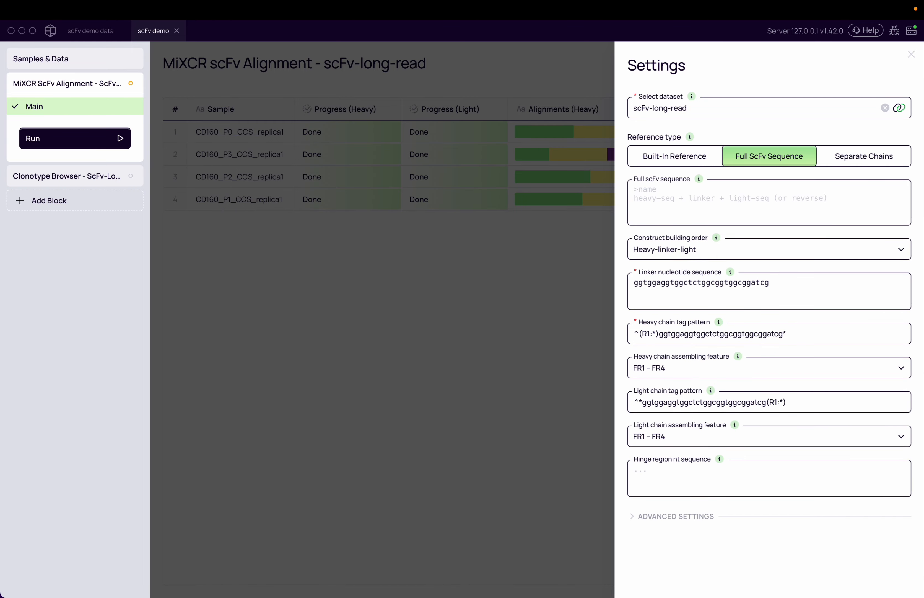
- Enter the full scFv reference as a FASTA record named >seq1 and paste the copied nucleotide sequence below the header
click(687, 192)
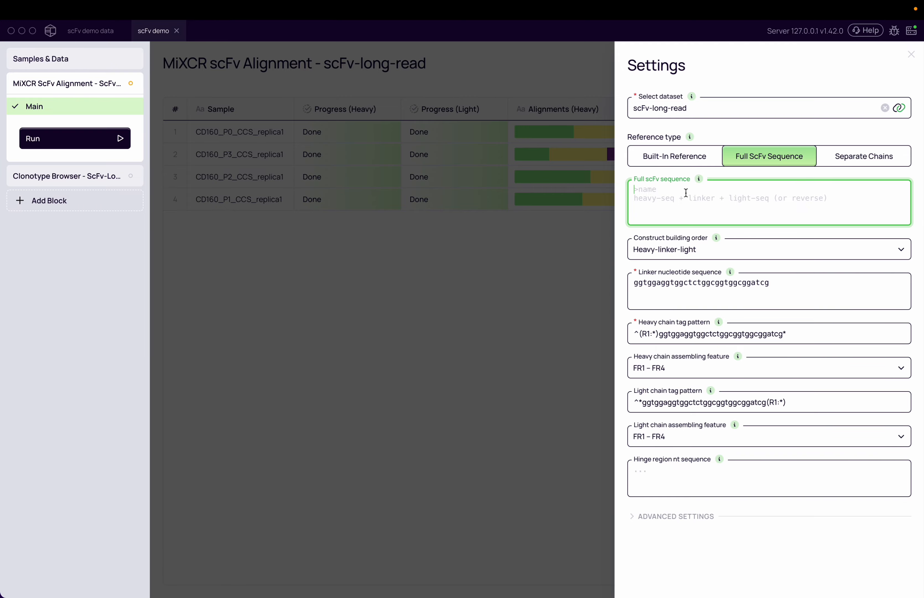
text(>)
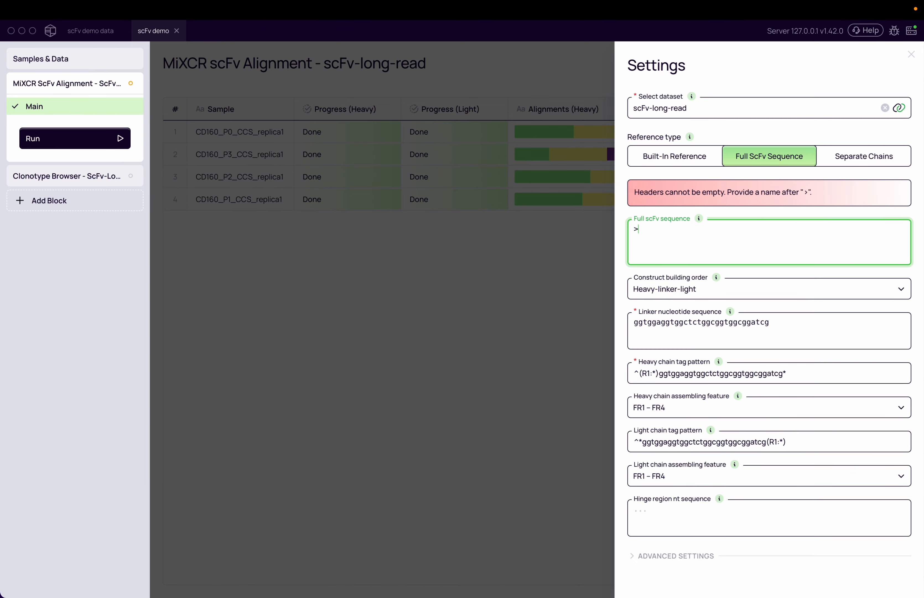
text(seq)
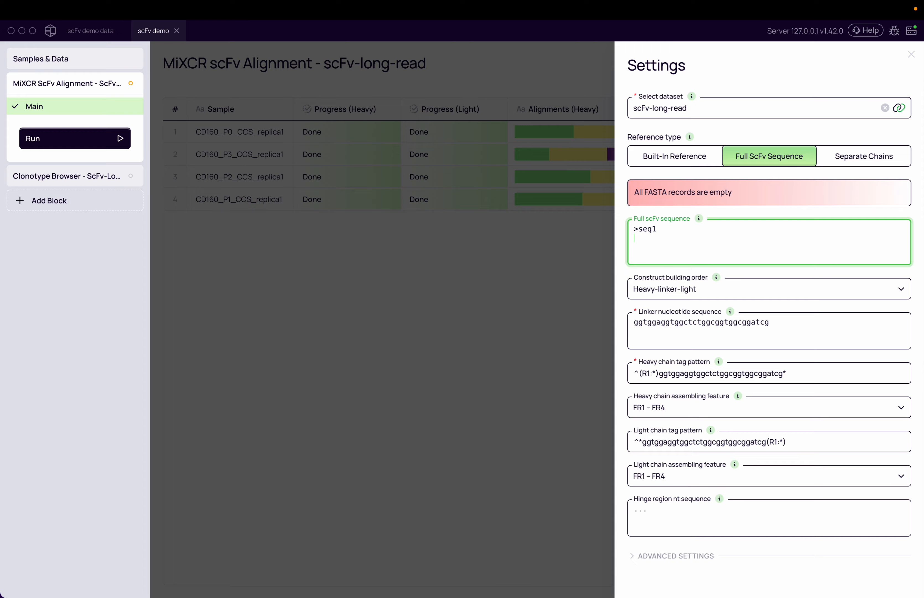
text(1)
key(Return)
key(super+v)
scroll(695, 205, up, 5)
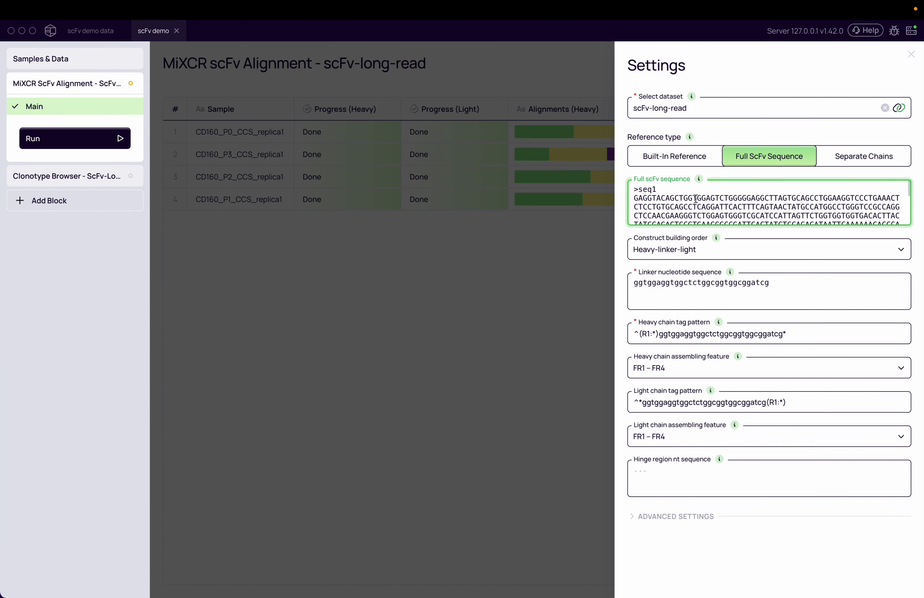
- Read through the pasted full scFv sequence from start to end
triple_click(695, 197)
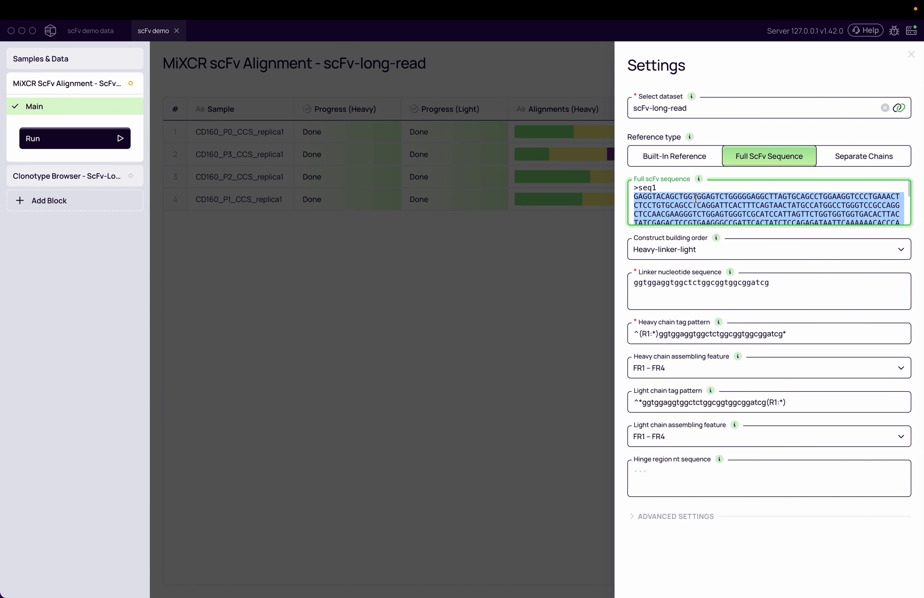
scroll(695, 198, down, 5)
scroll(695, 198, up, 5)
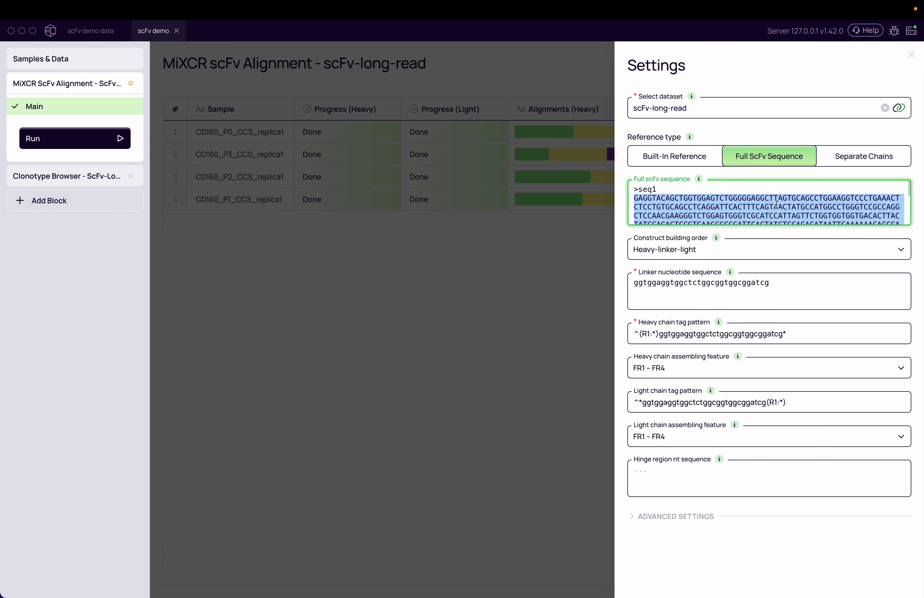
scroll(777, 205, down, 5)
scroll(663, 204, up, 5)
click(774, 199)
scroll(787, 200, down, 3)
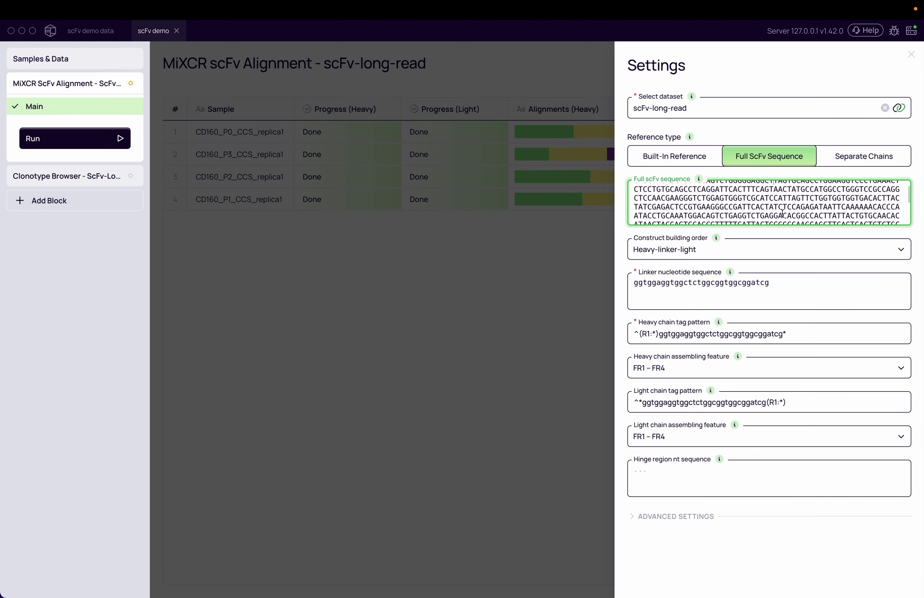
- Rerun the MiXCR scFv Alignment block with the full scFv reference and close its settings
click(78, 134)
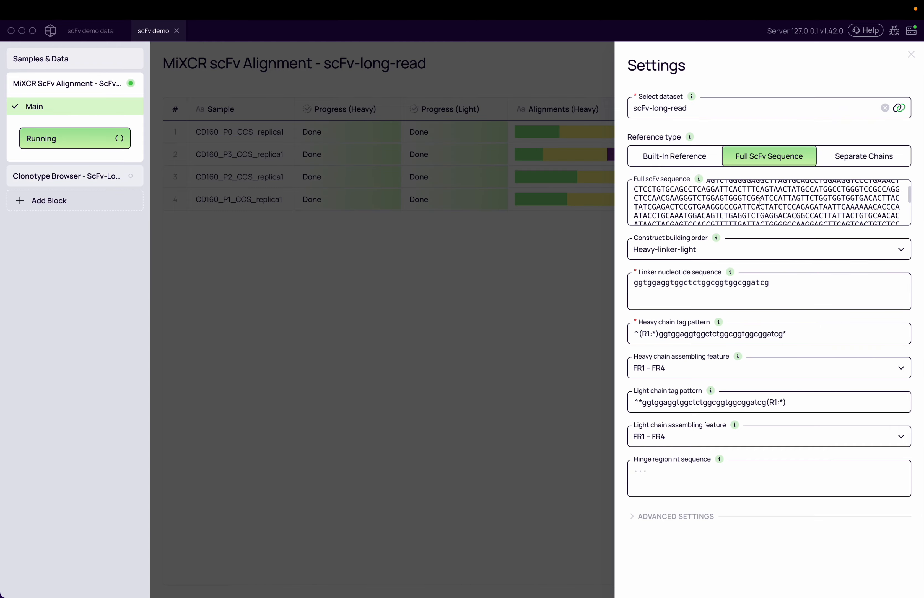
click(557, 304)
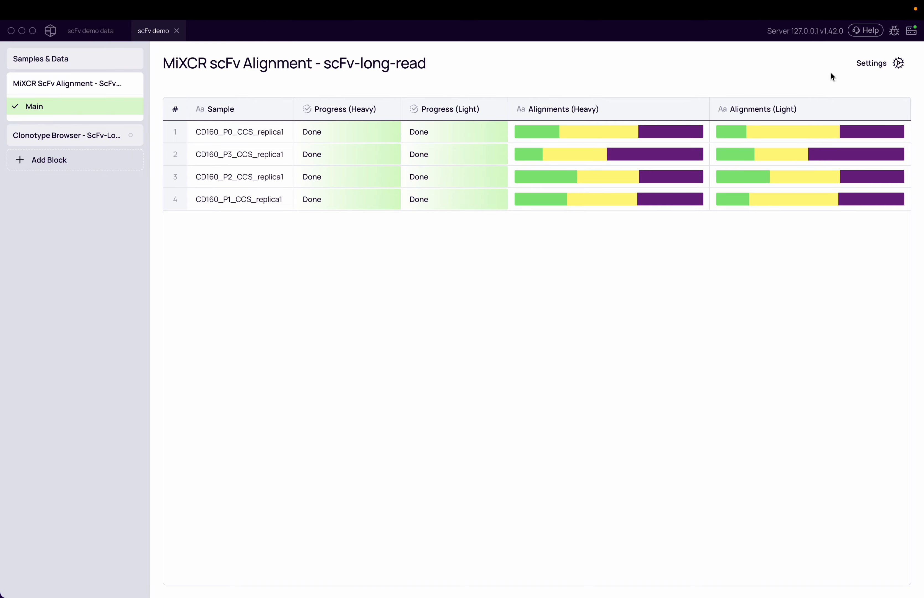
- Review the full scFv reference sequence in the MiXCR scFv Alignment settings from start to end
click(872, 63)
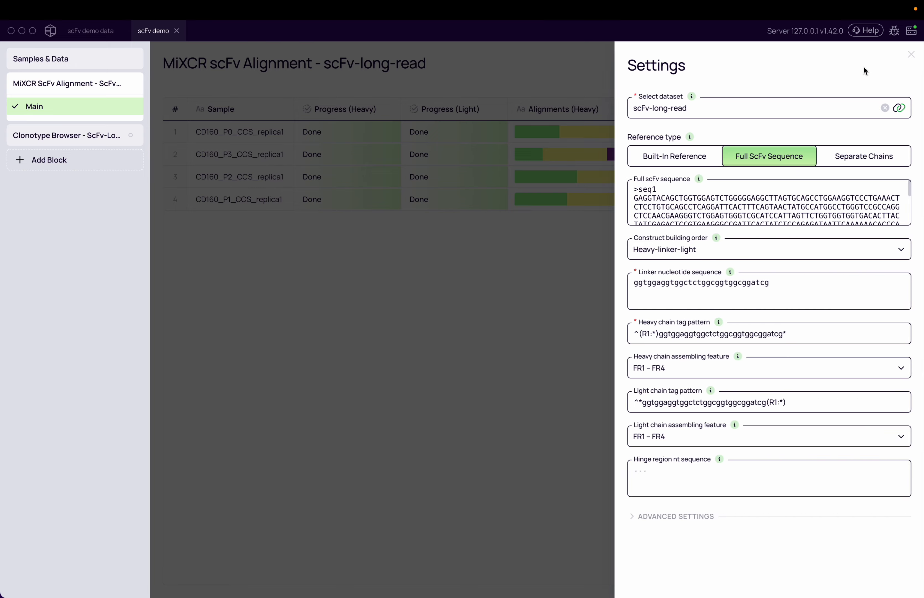
double_click(779, 206)
scroll(780, 206, down, 3)
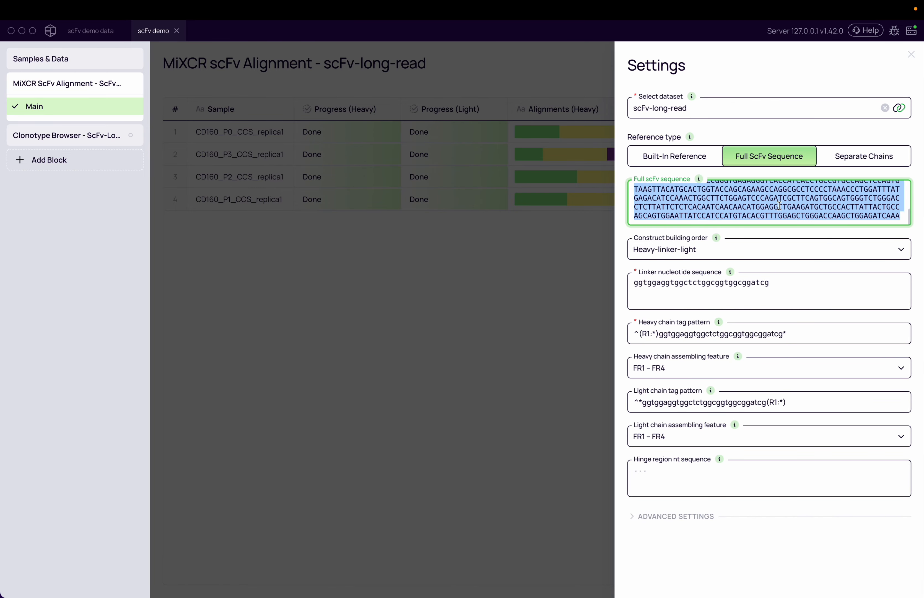
scroll(780, 206, up, 3)
- View the Per Sample clonotype table in the Clonotype Browser and check which dataset is selected in its settings
click(91, 145)
click(97, 130)
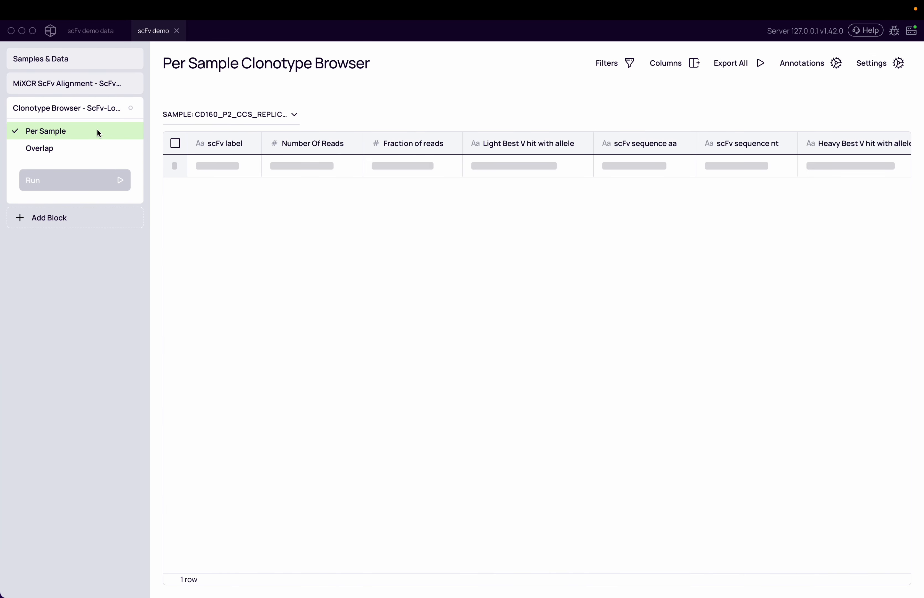
click(881, 66)
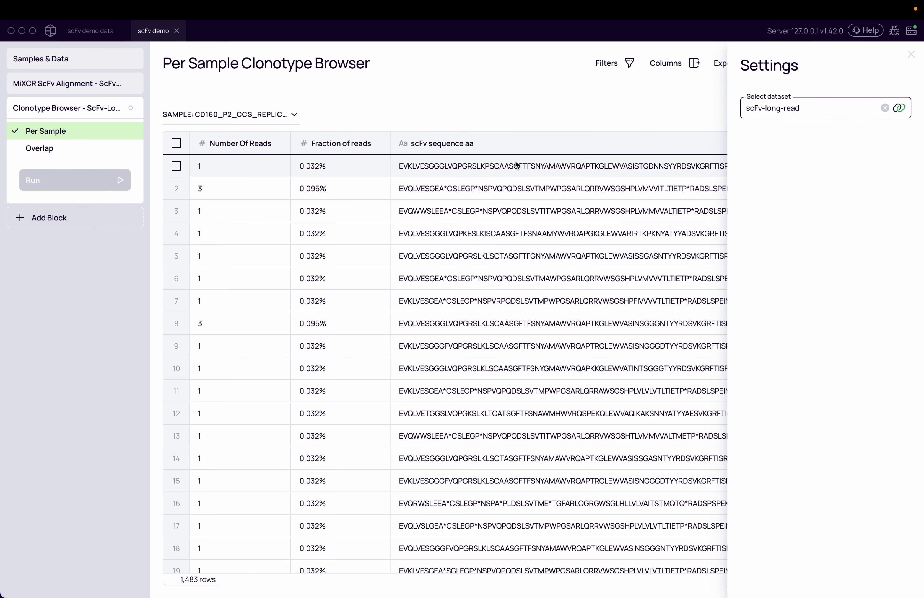
click(528, 109)
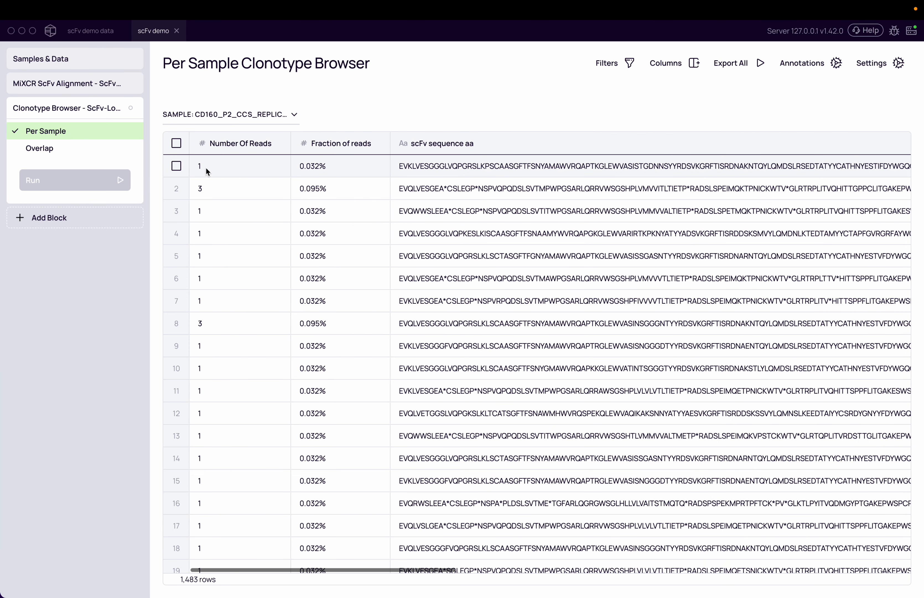
- Sort the clonotypes by Number Of Reads in descending order and inspect the scFv sequence and best V gene columns
click(227, 149)
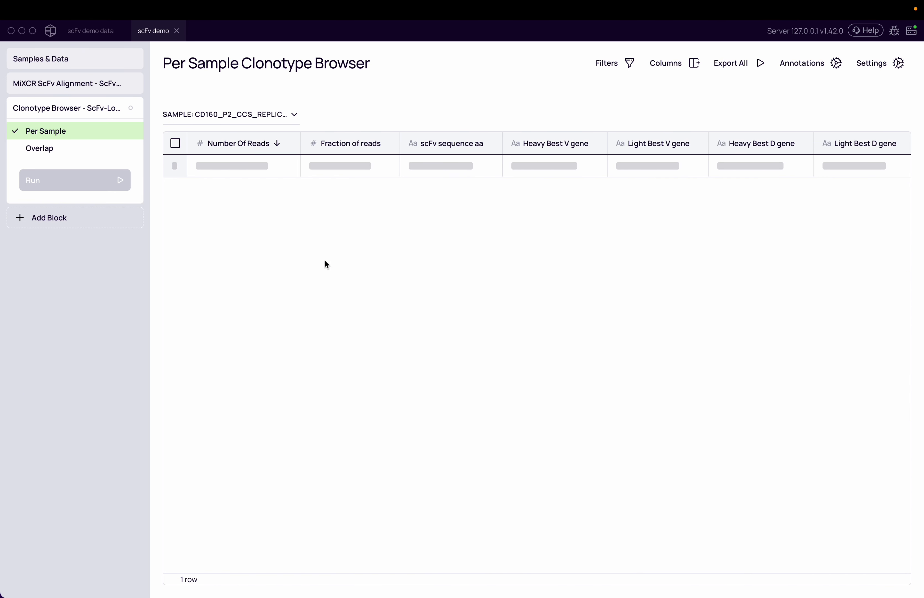
scroll(458, 298, right, 2)
scroll(456, 299, right, 10)
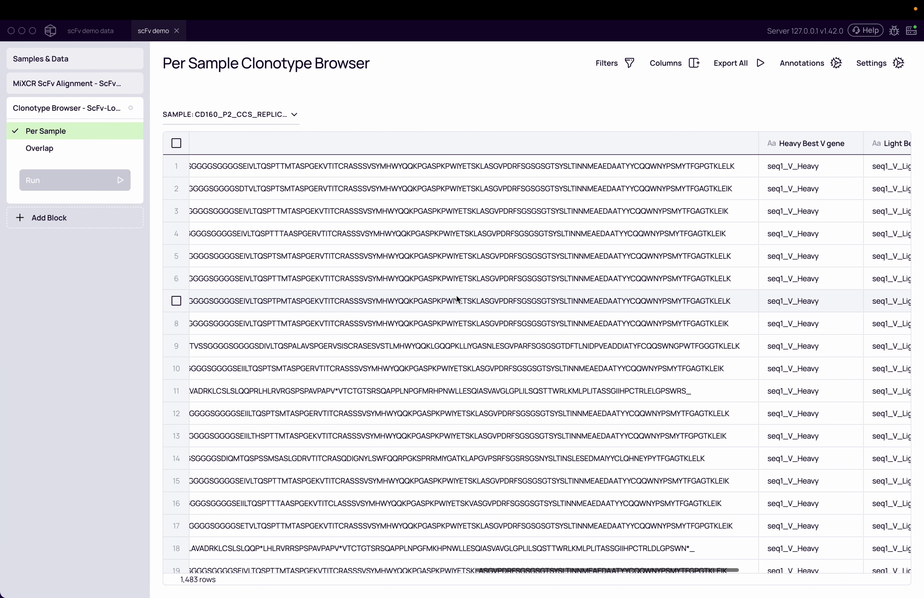
scroll(456, 299, left, 9)
- Switch the MiXCR scFv Alignment block to the scFv-short-read dataset and set its reference type to Built-In Reference
click(47, 89)
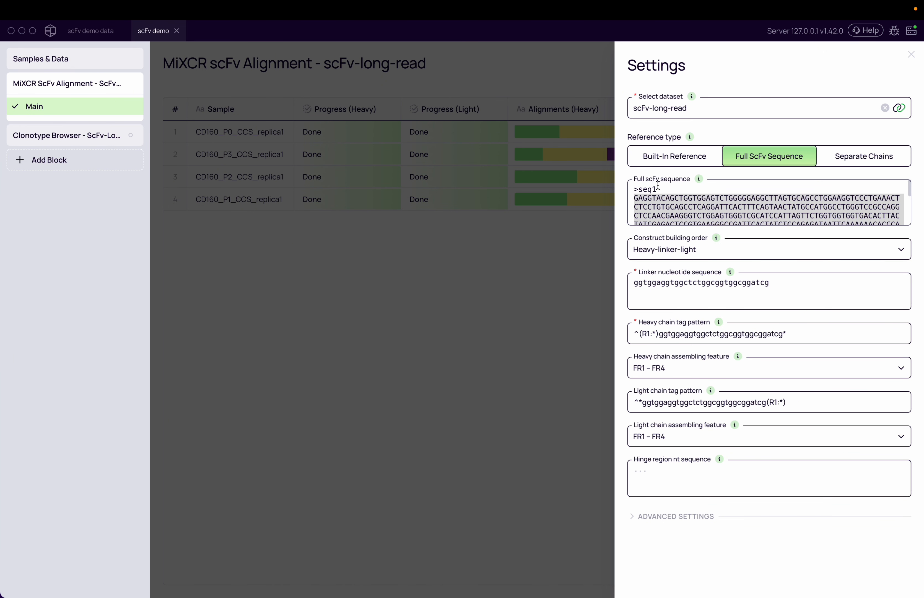
click(771, 117)
click(701, 147)
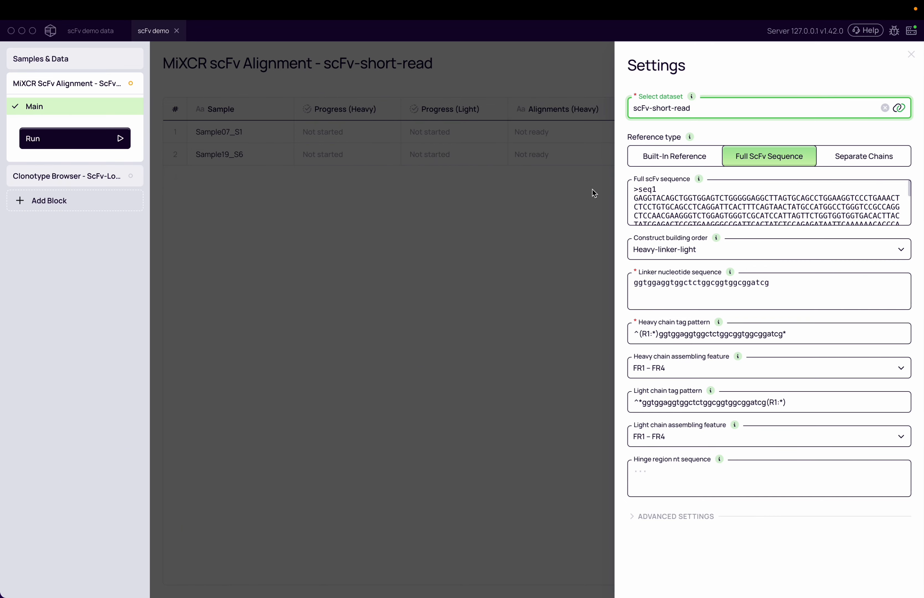
click(703, 166)
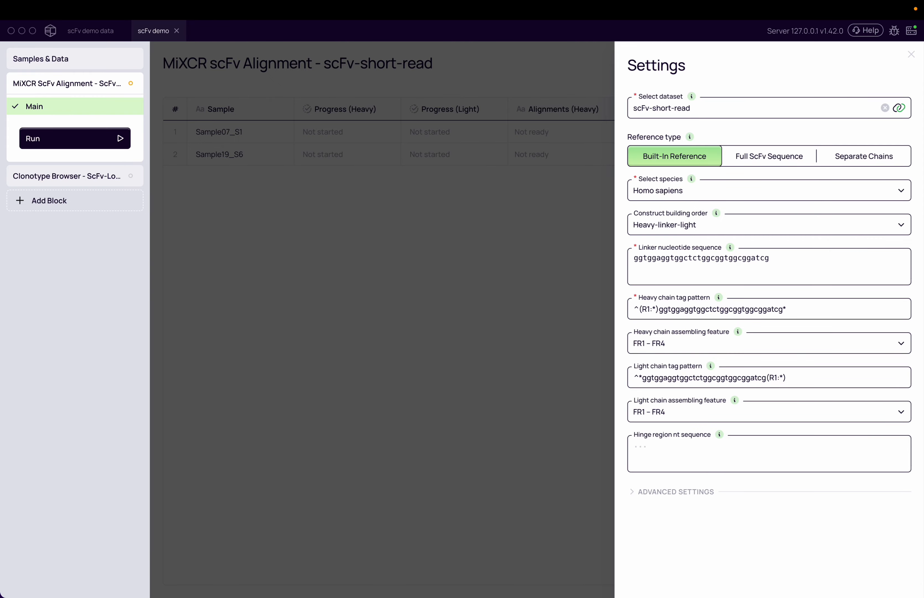
- Replace the linker nucleotide sequence with ggaggcggcggttcaggcggaggtggctctggcggtggcggaagt
click(672, 266)
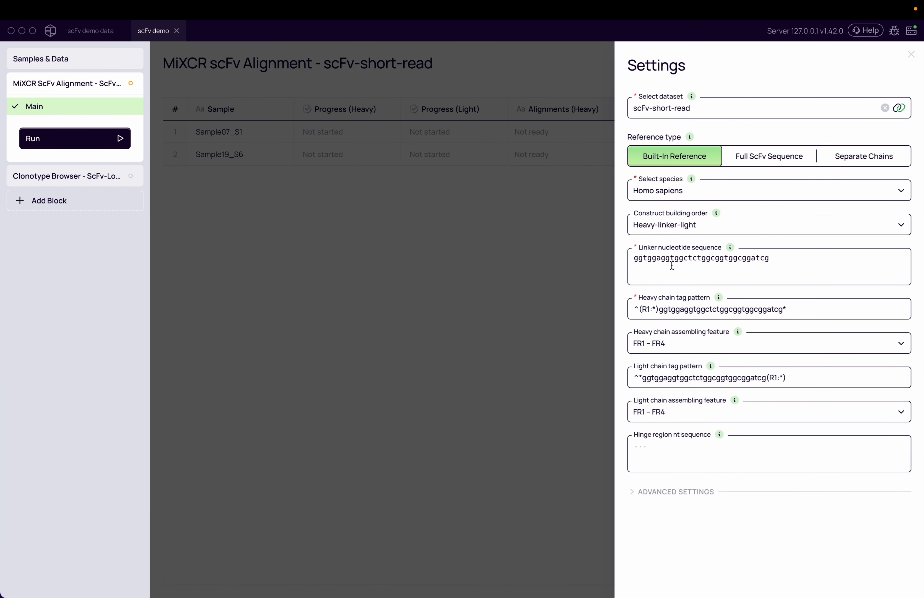
key(super+a)
text(ggaggcggcggttcaggcggaggtggctctggcggtggcggaagt)
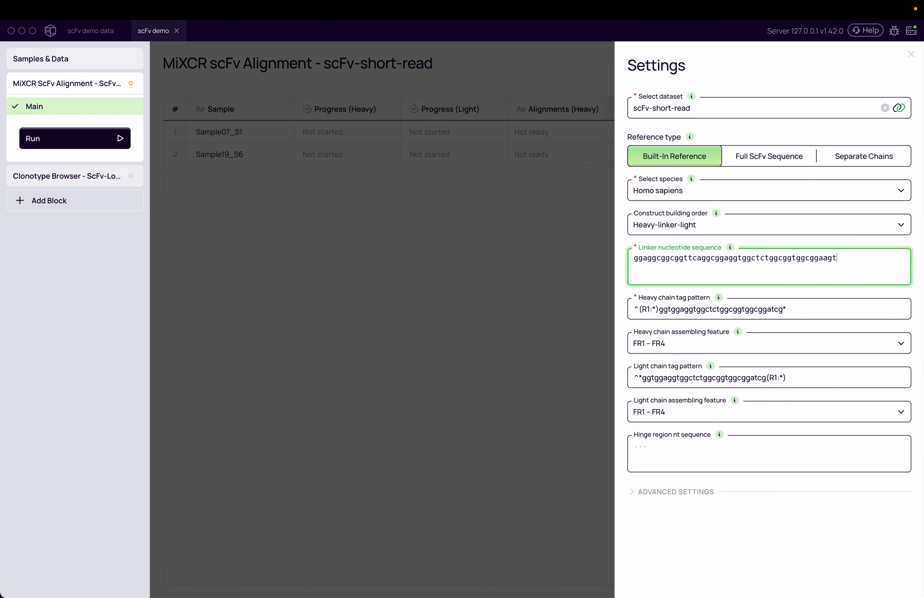
key(super+Tab)
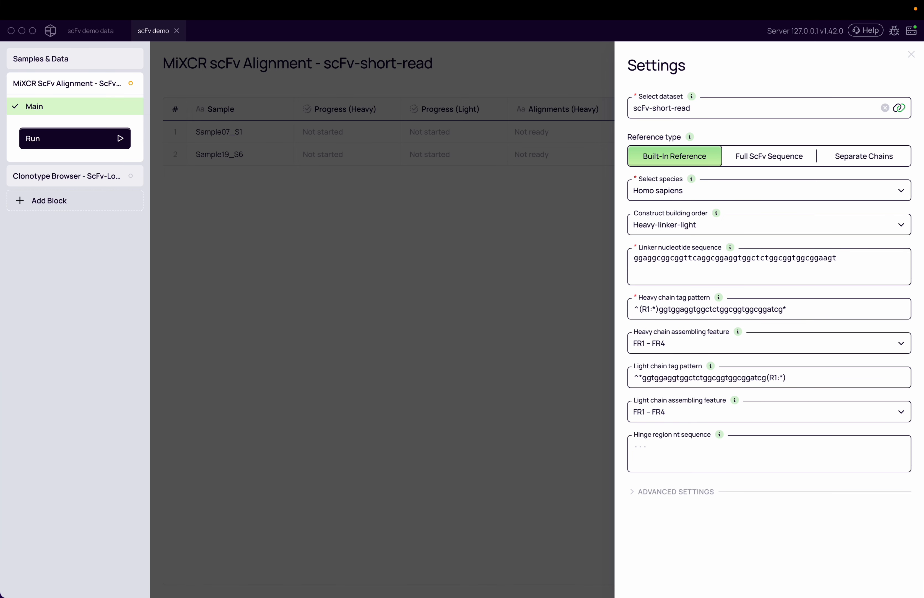
- Set the heavy chain tag pattern to ^(R1:*)ggaggcggcggttcaggcggaggtggctctggcggtggcggaagt*\^*
click(673, 311)
key(super+a)
text(^(R1:*)ggaggcggcggttcaggcggaggtggctctggcggtggcggaagt*\^*)
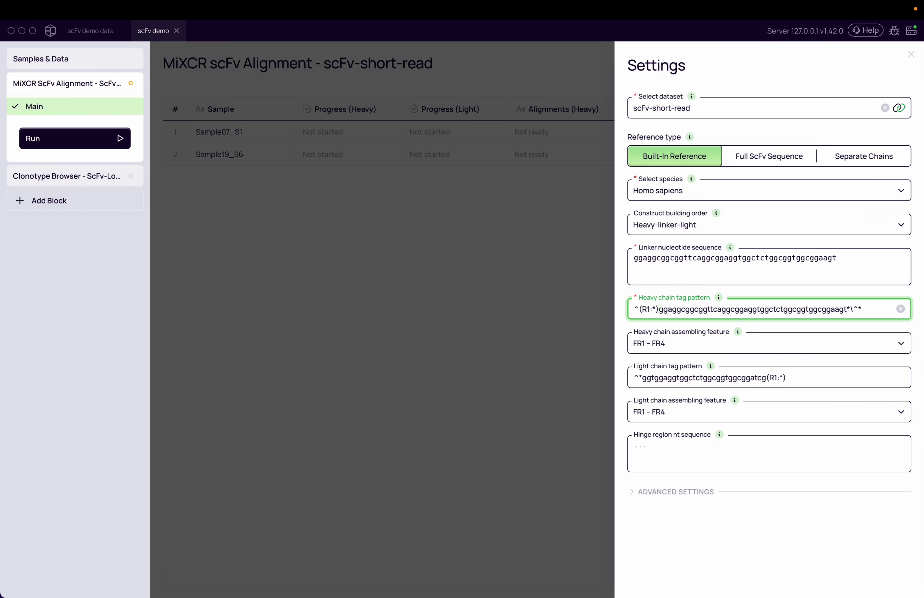
- Compare the read files of the scFv-long-read and scFv-short-read datasets in Samples & Data, and return to the alignment settings
click(98, 60)
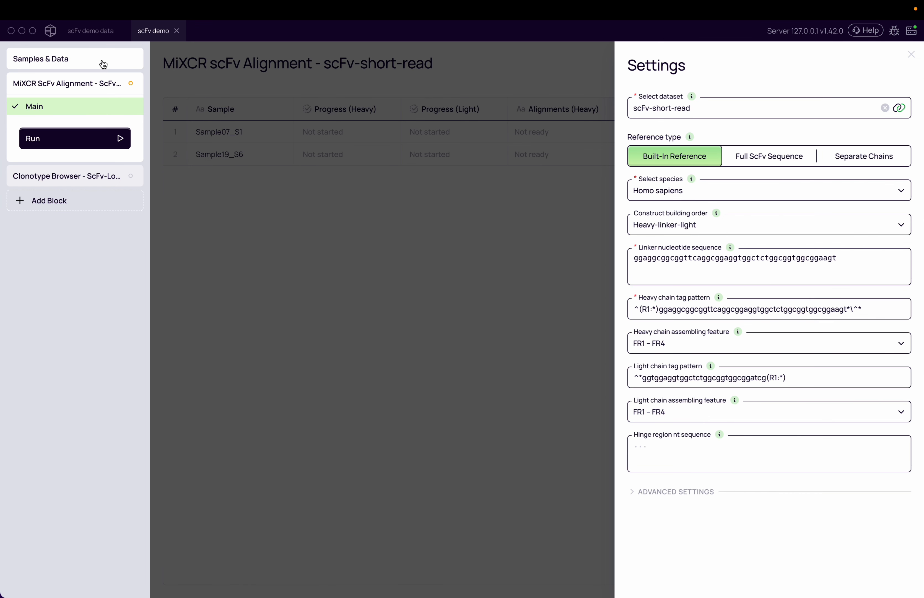
click(89, 98)
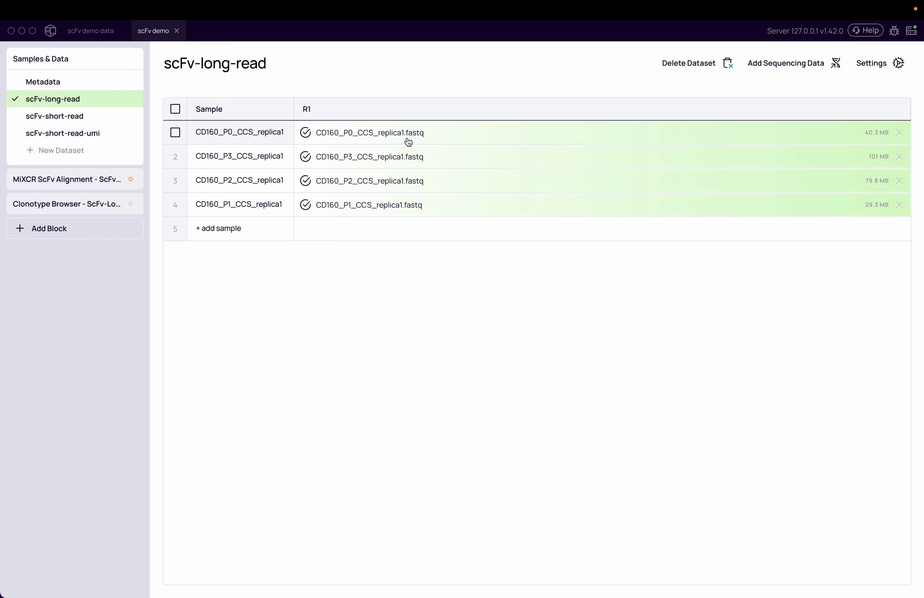
click(78, 116)
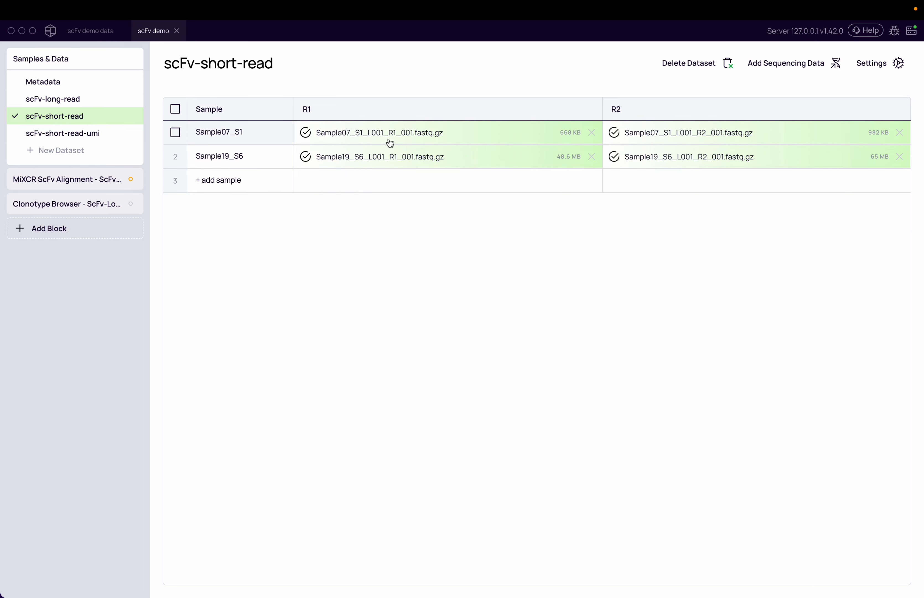
click(68, 179)
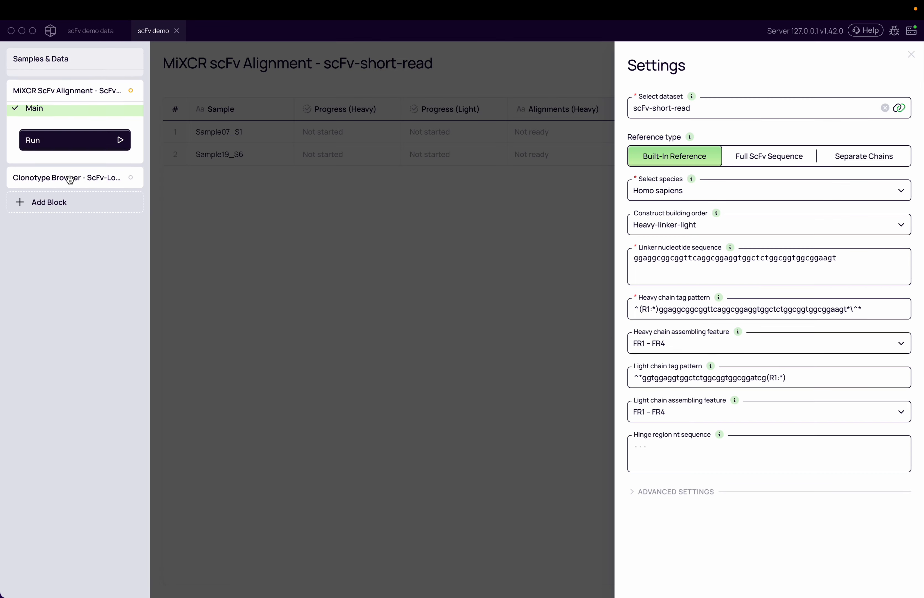
- Examine the heavy chain tag pattern part by part: the R1 capture group, the linker sequence and the wildcard following it
double_click(717, 311)
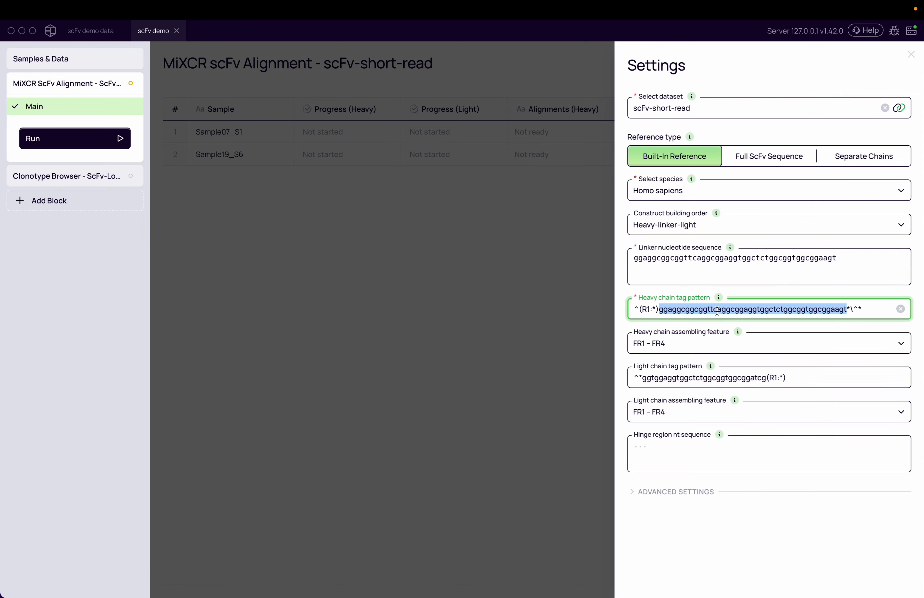
key(Up)
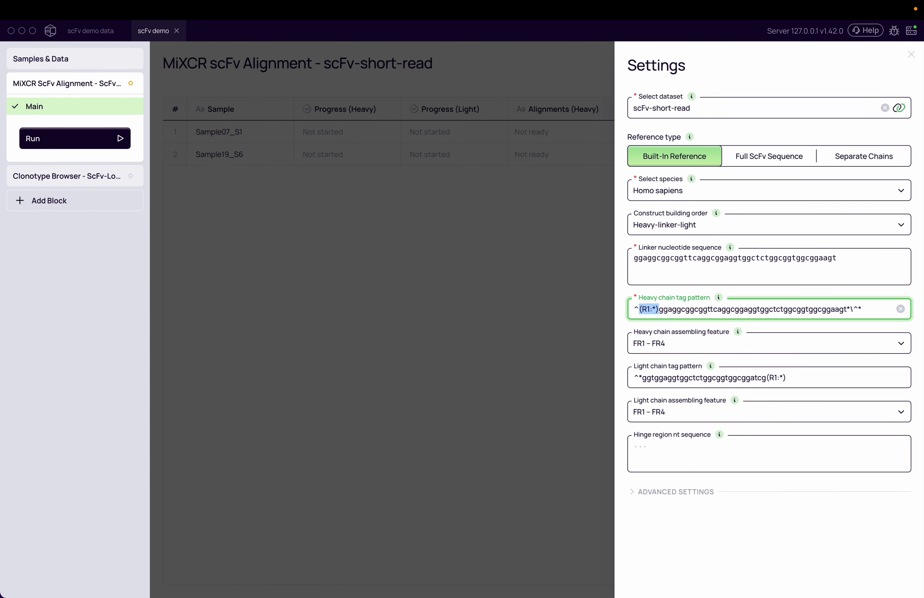
key(Left)
key(shift+Right)
key(Right)
key(alt+shift+Right)
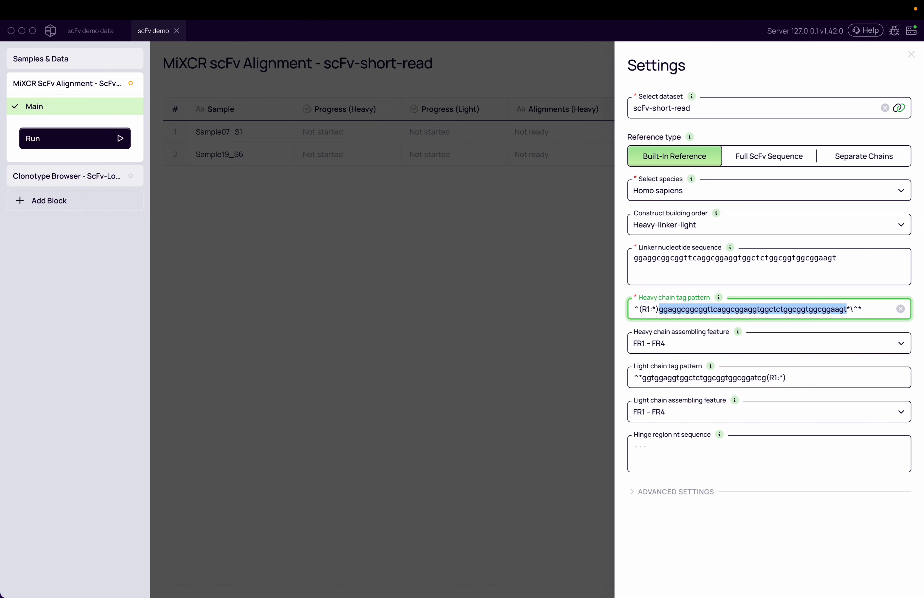
key(Right)
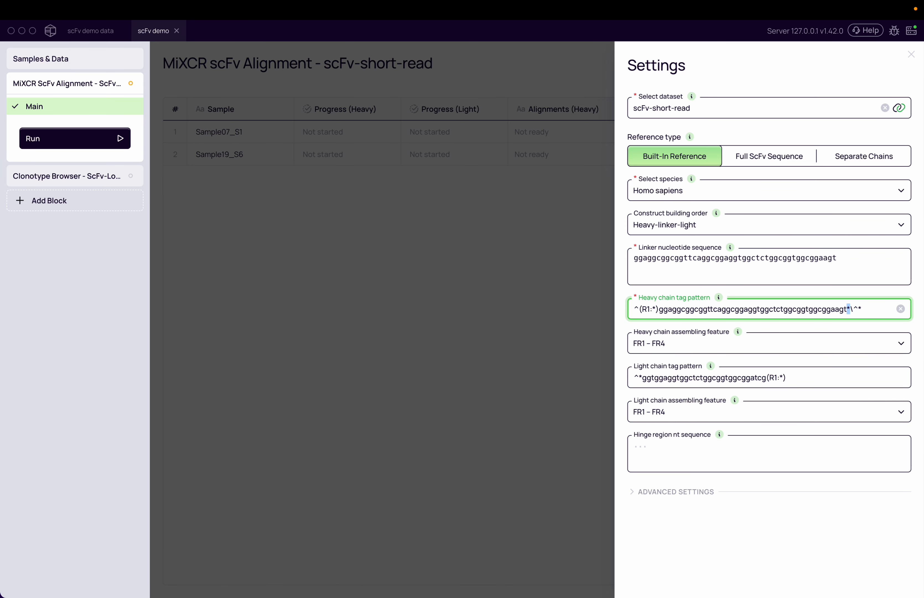
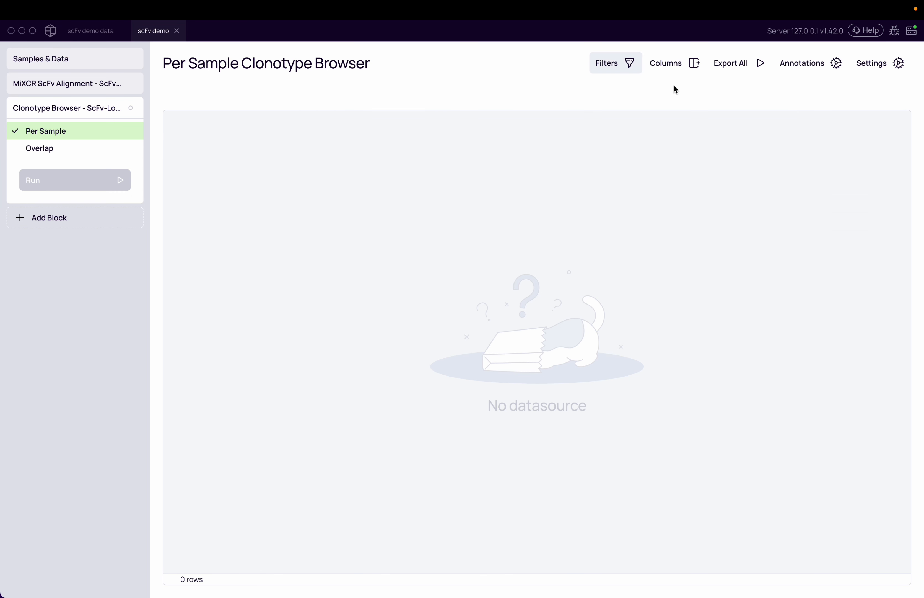
- Set the Clonotype Browser dataset to scFv-short-read and close its settings
click(872, 63)
click(833, 109)
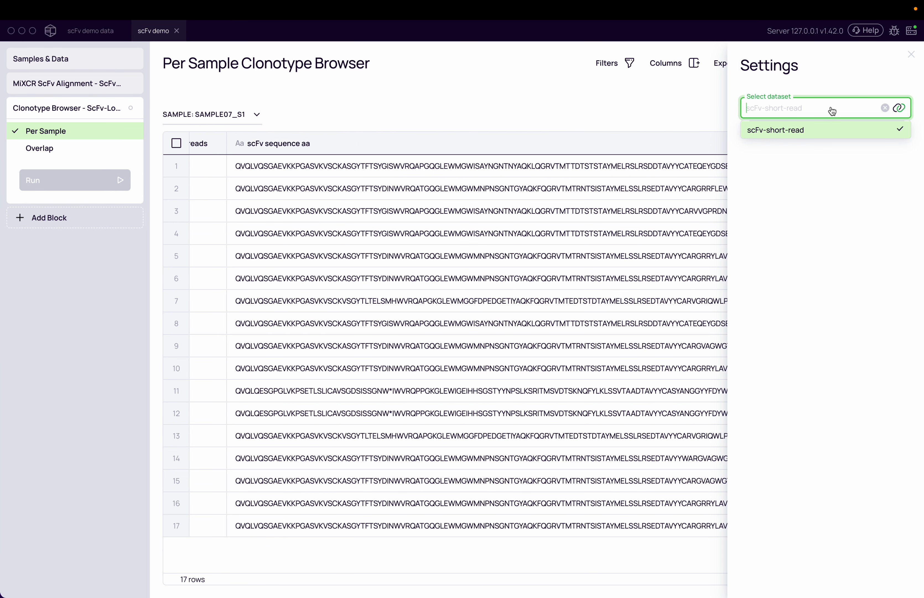
click(811, 130)
click(651, 108)
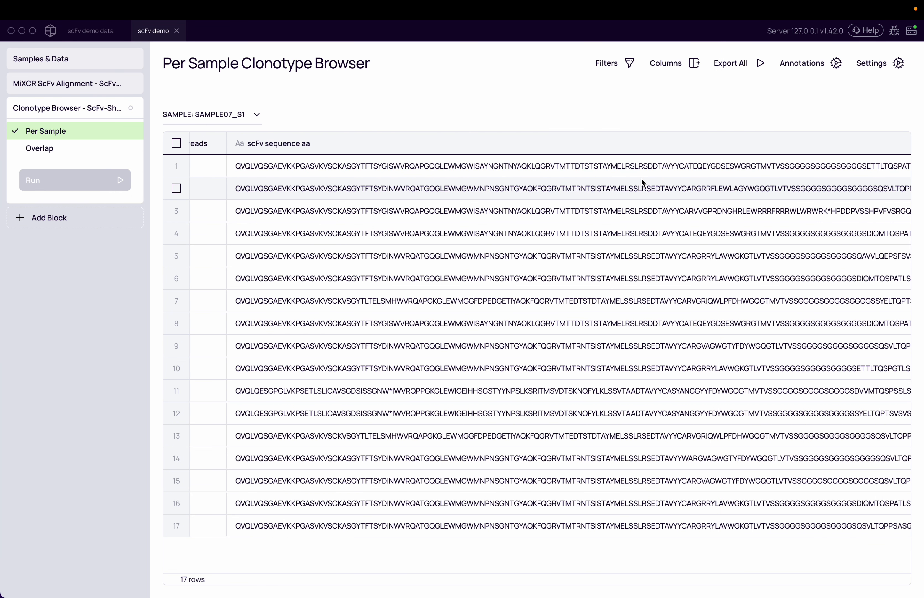
- Look through the short-read clonotypes of sample Sample07_S1, examining read counts, read fractions, full scFv amino acid sequences and V genes
scroll(642, 177, right, 15)
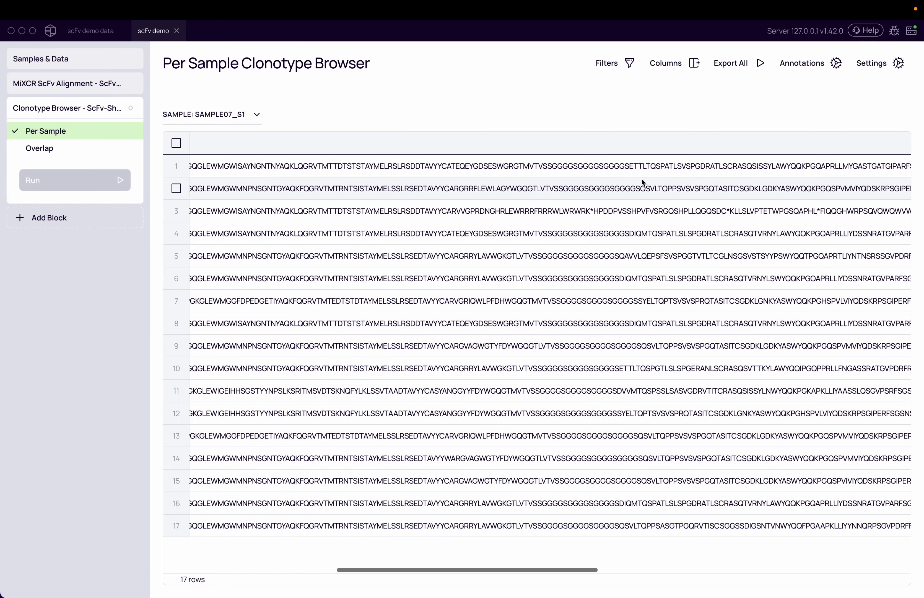
scroll(562, 187, left, 15)
scroll(561, 189, right, 5)
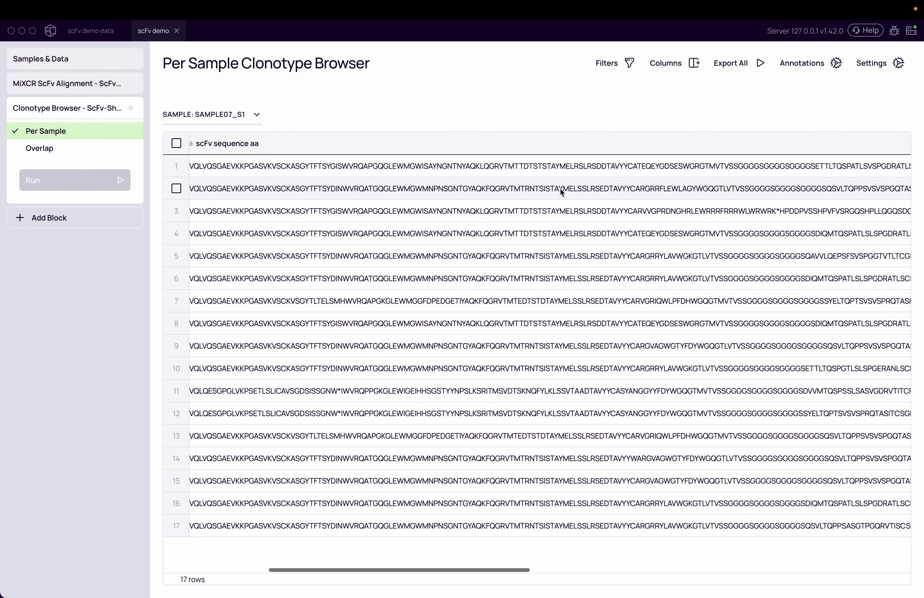
scroll(528, 203, left, 5)
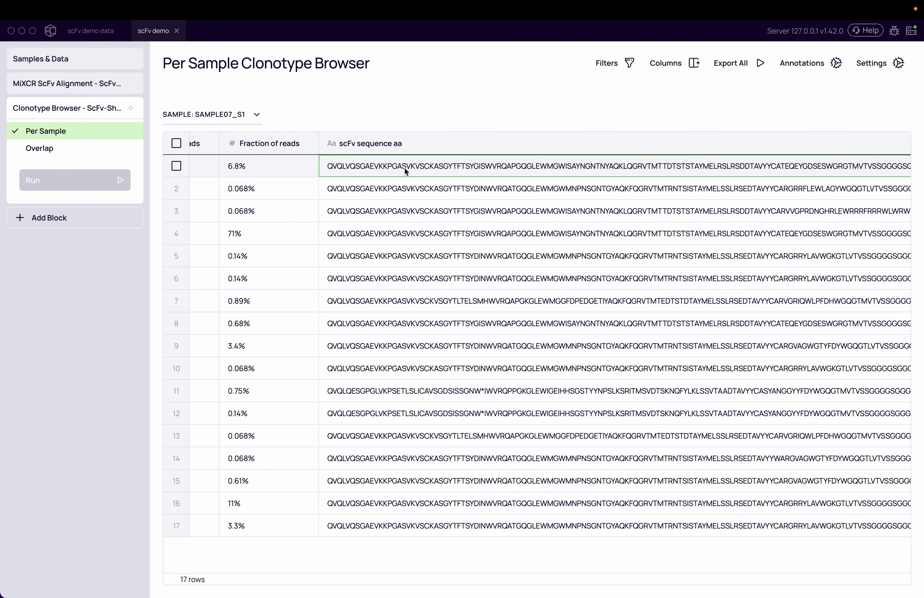
scroll(484, 198, right, 15)
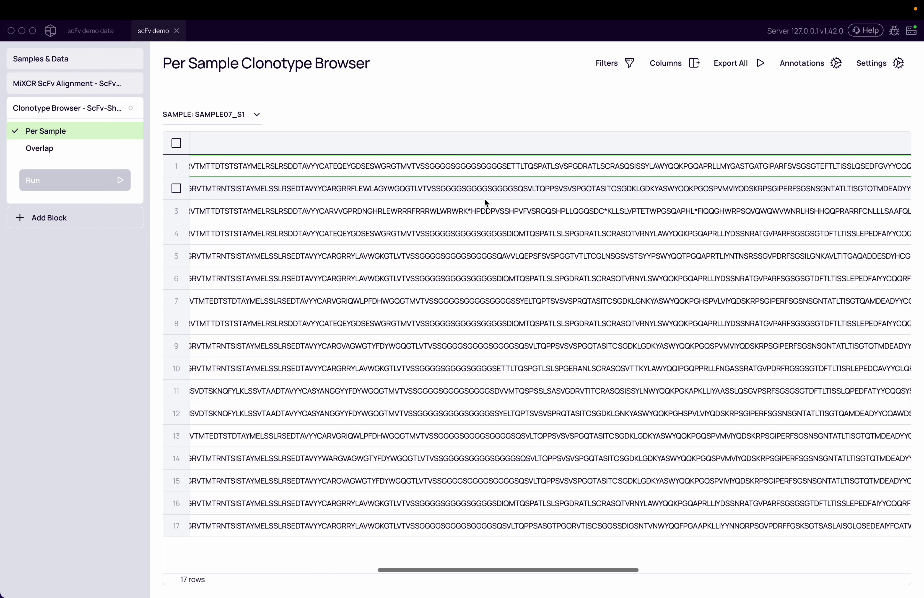
scroll(257, 178, left, 15)
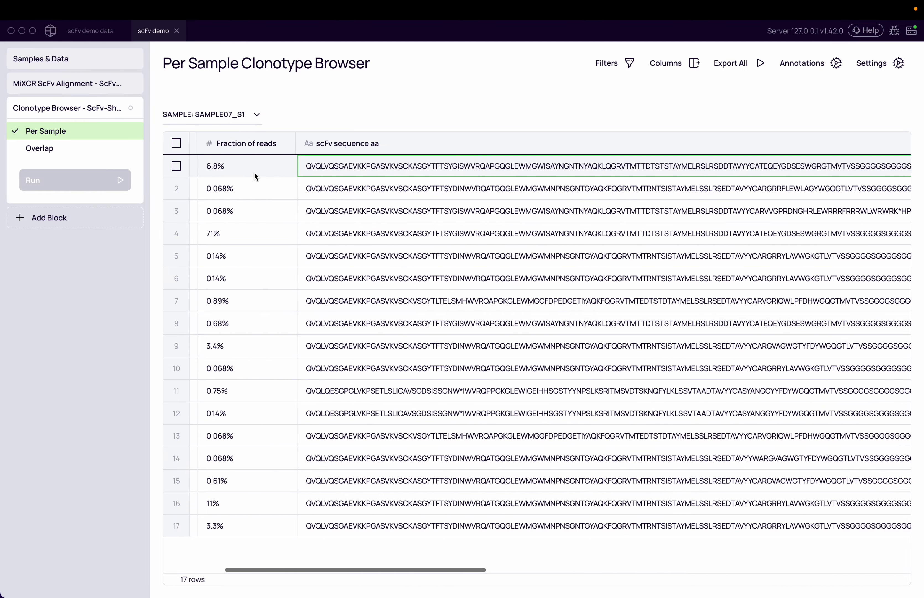
scroll(381, 208, left, 3)
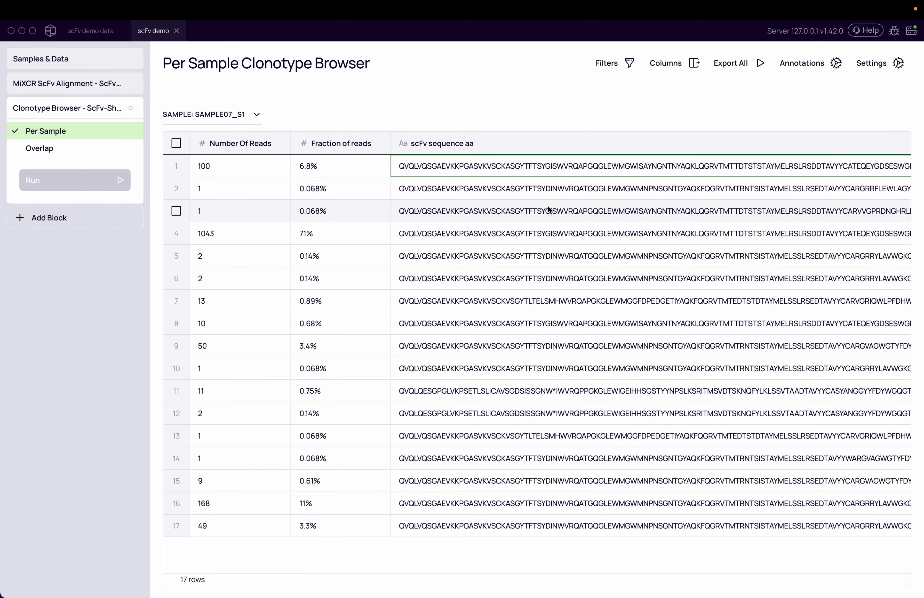
scroll(548, 210, right, 5)
scroll(548, 210, right, 10)
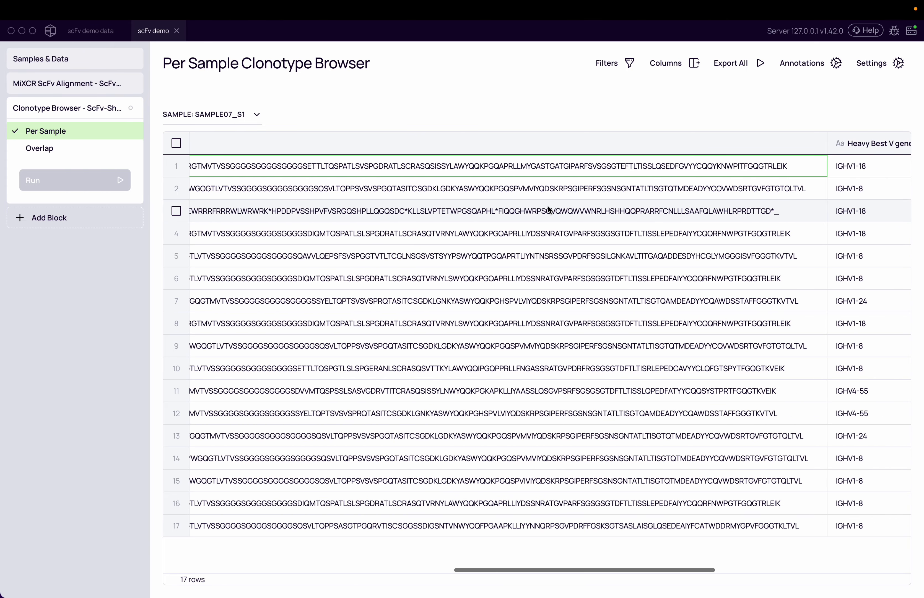
scroll(549, 210, left, 15)
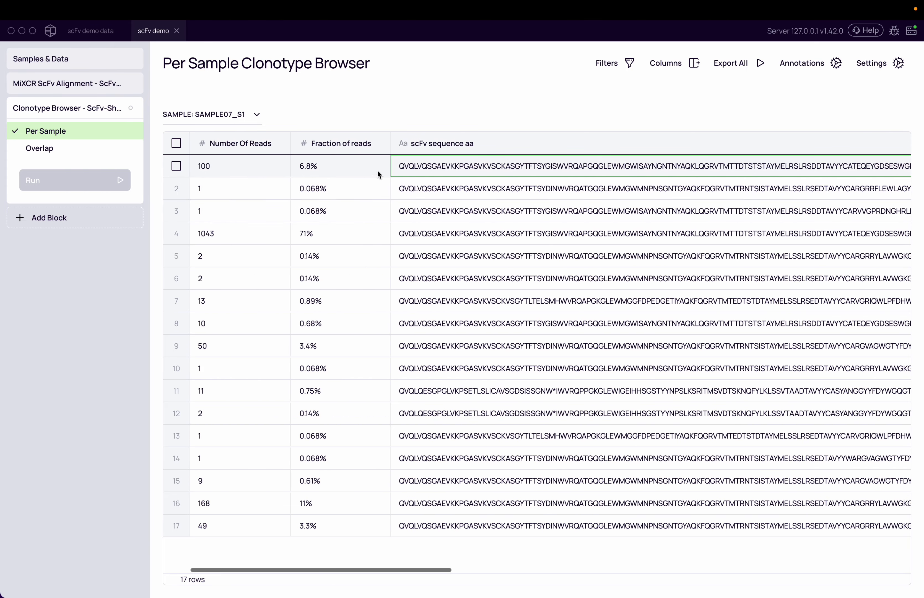
- Sort the short-read clonotype table by Number Of Reads in descending order and look along the scFv sequences
click(296, 145)
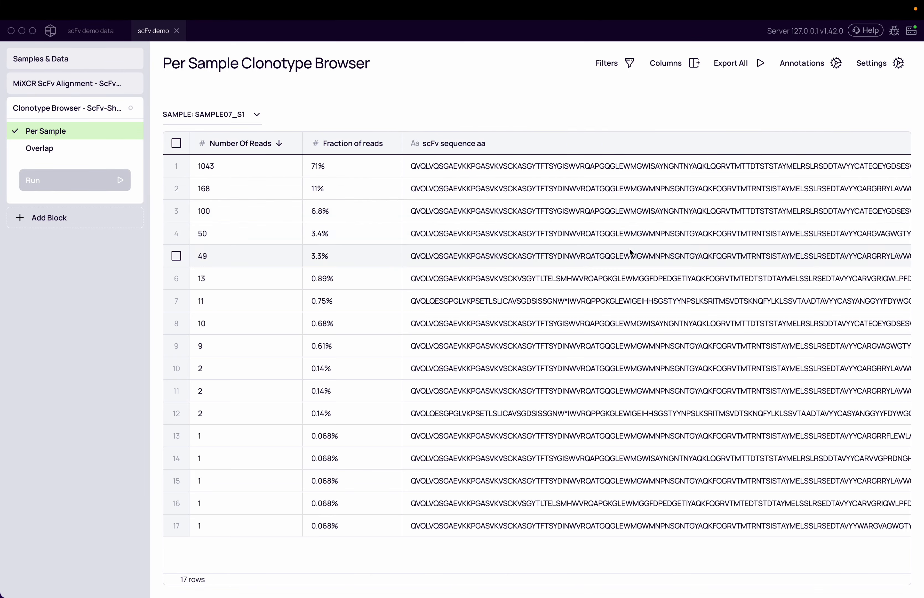
scroll(632, 166, right, 5)
scroll(633, 166, right, 2)
- Find the scFv sequence nt column among the table columns and make it visible in the clonotype table
click(694, 63)
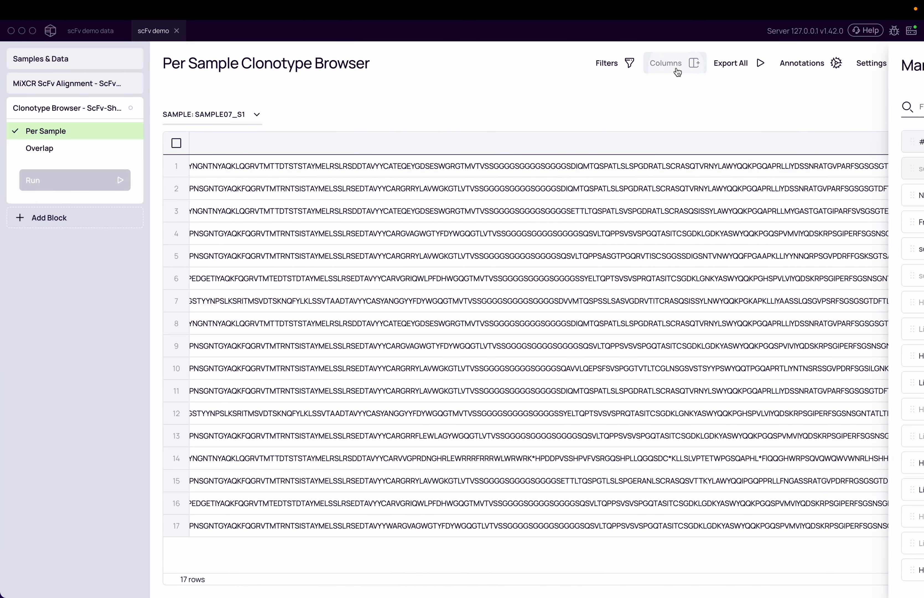
click(778, 106)
text(sv)
key(BackSpace)
text(c)
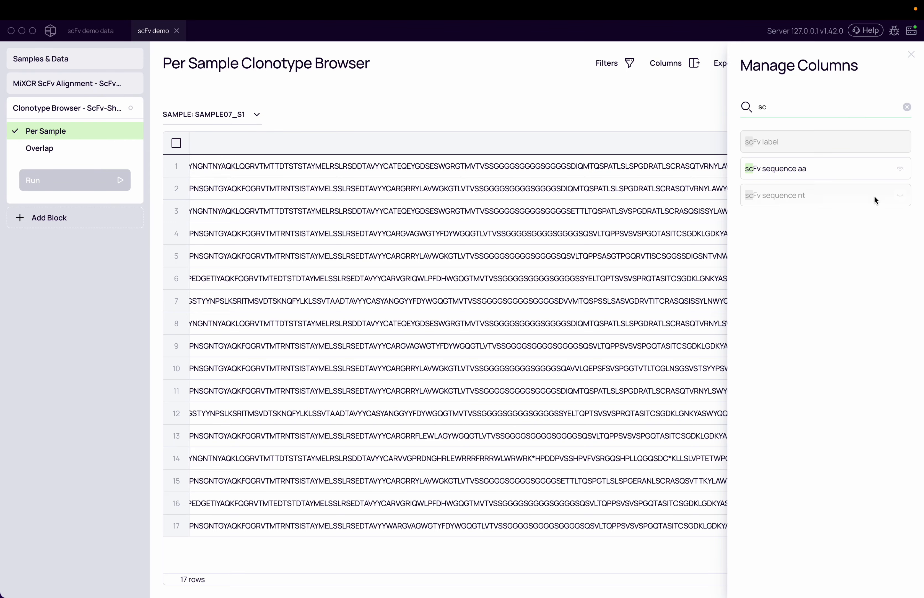
click(900, 202)
click(638, 121)
- Examine the scFv nucleotide sequences along their length, from the lowercase heavy chain part through the uppercase CDR3, the linker and the light chain
scroll(702, 263, right, 10)
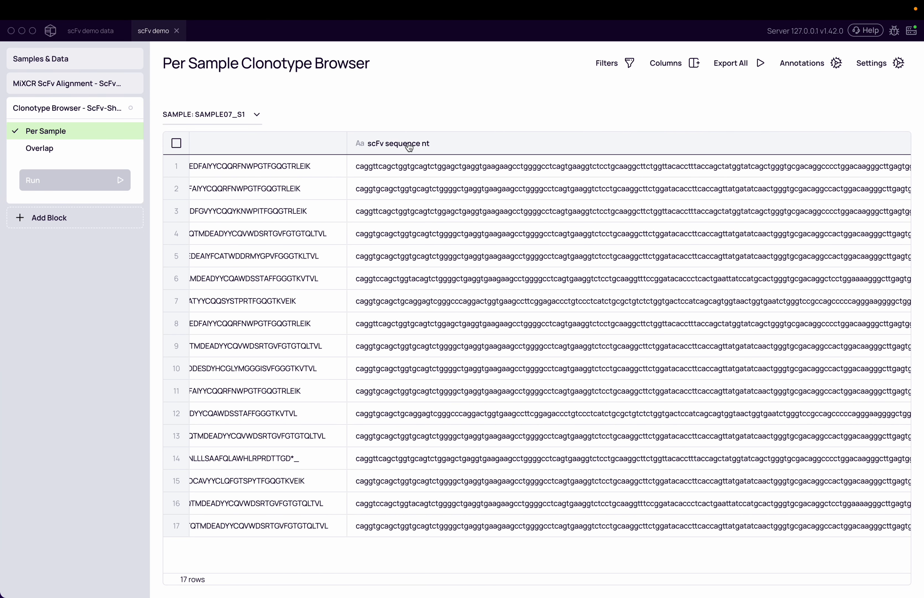
click(480, 172)
scroll(554, 177, right, 15)
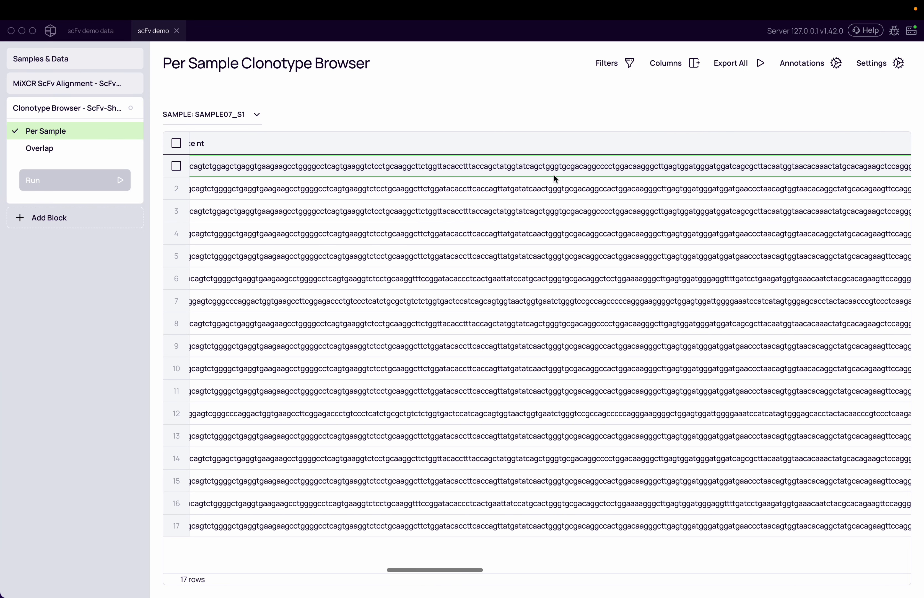
scroll(555, 177, left, 10)
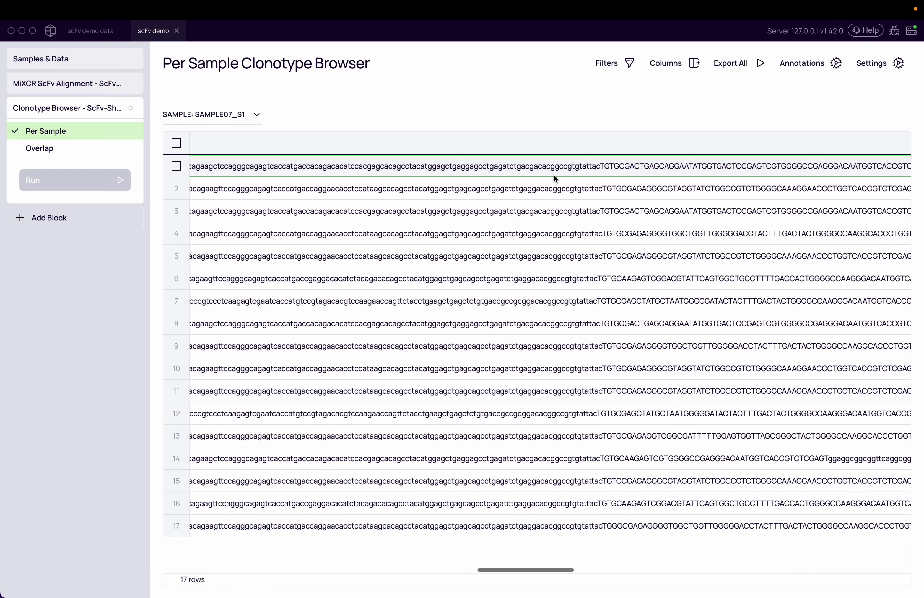
scroll(554, 178, left, 5)
scroll(554, 178, right, 5)
scroll(695, 173, right, 10)
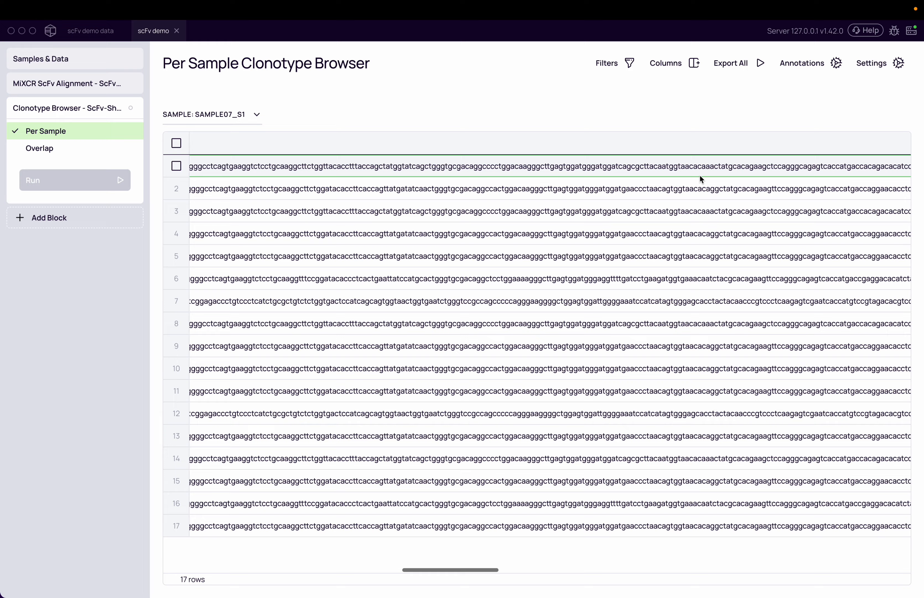
scroll(702, 174, right, 8)
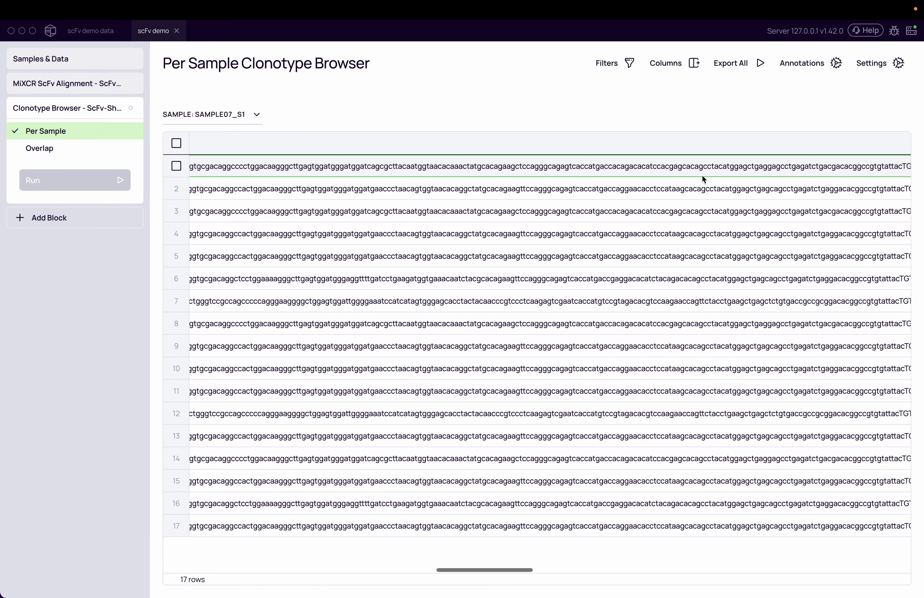
scroll(803, 171, right, 10)
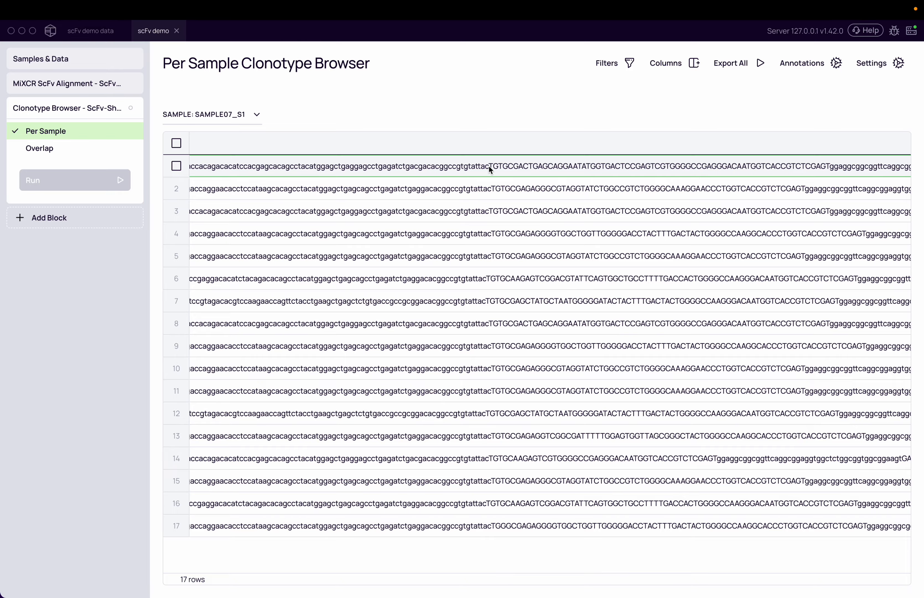
scroll(510, 167, right, 2)
scroll(626, 176, right, 2)
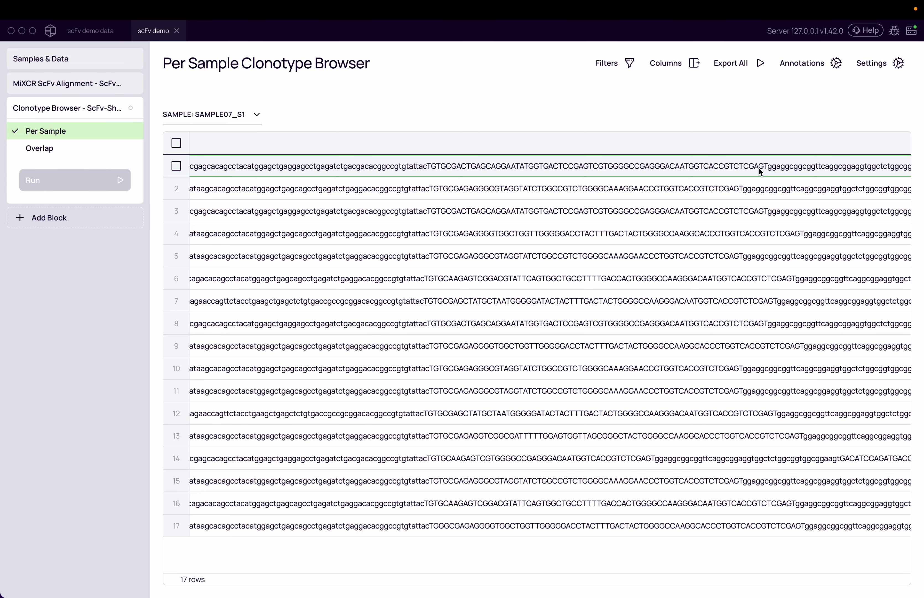
scroll(758, 167, right, 5)
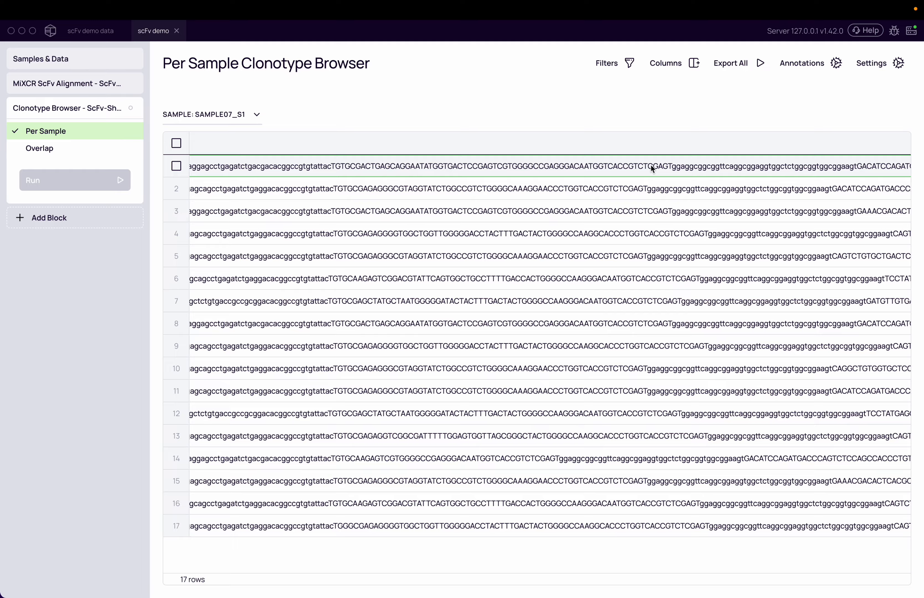
scroll(601, 173, right, 10)
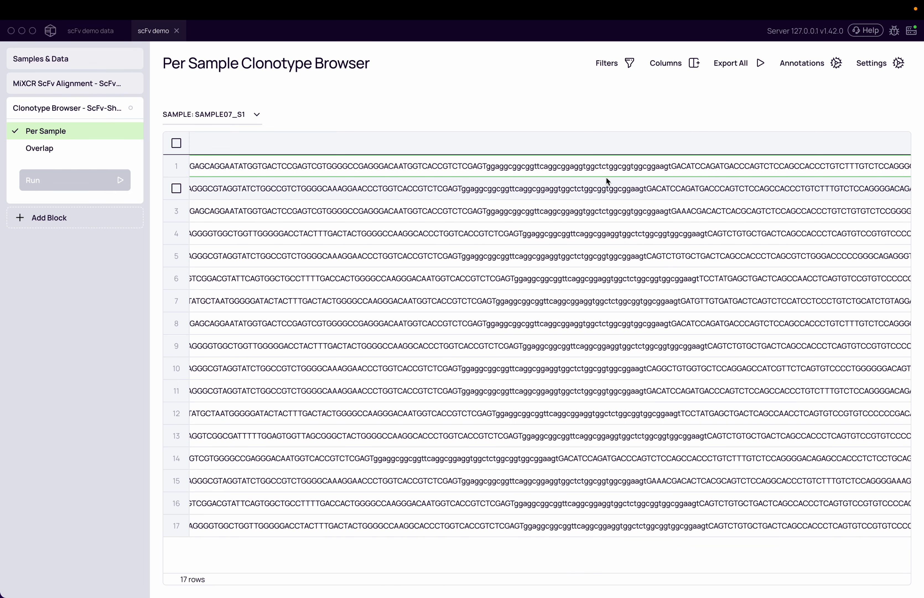
scroll(625, 177, right, 10)
scroll(678, 168, right, 7)
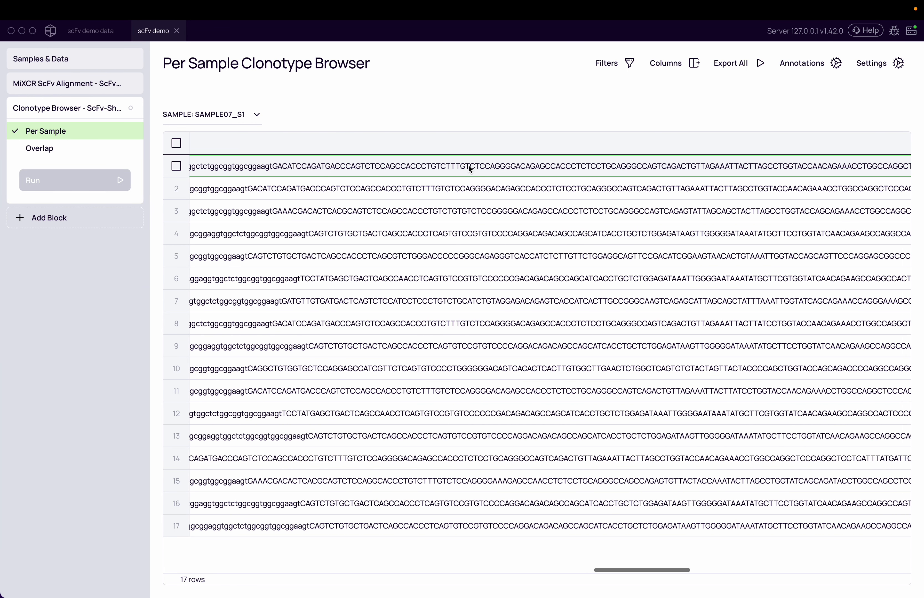
scroll(366, 173, right, 15)
scroll(365, 173, right, 20)
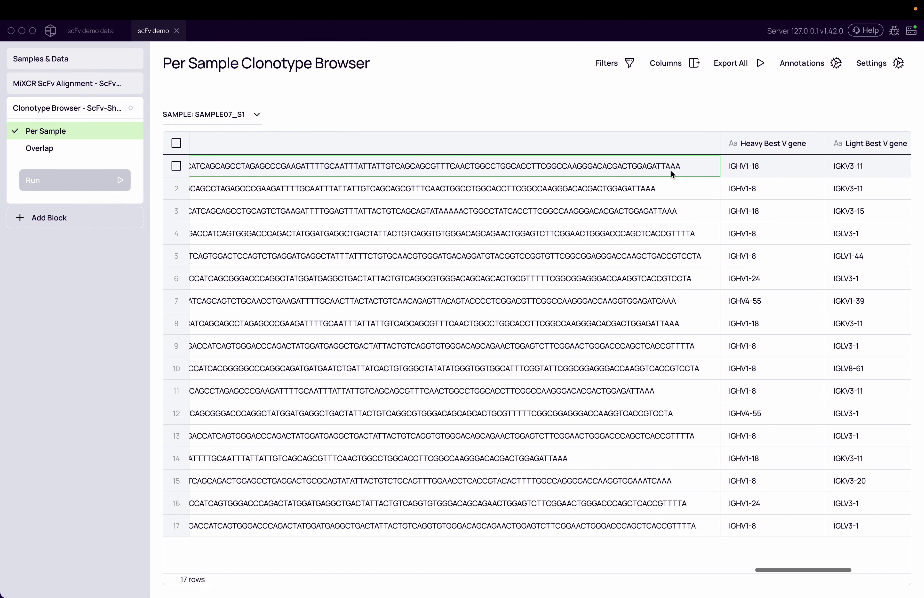
scroll(659, 172, left, 20)
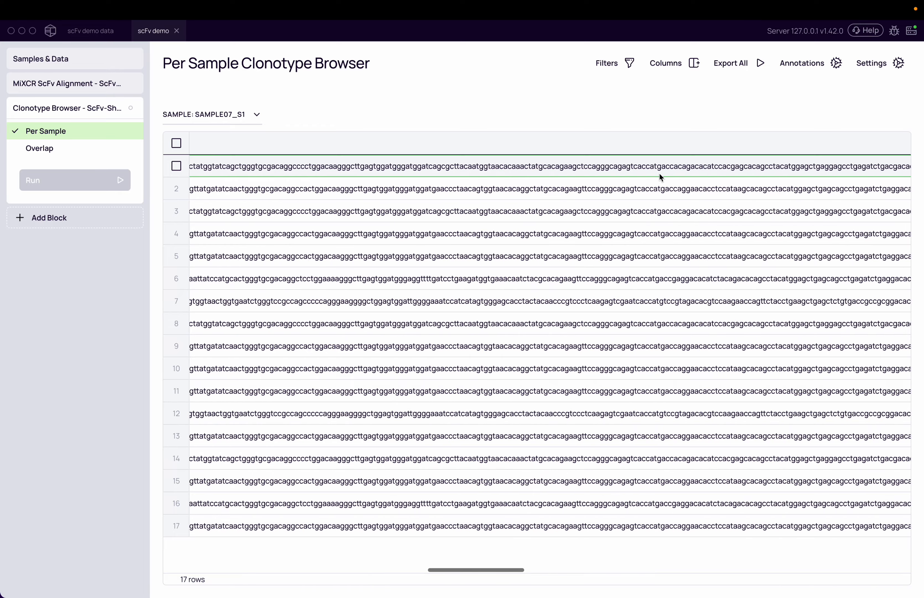
scroll(444, 235, left, 10)
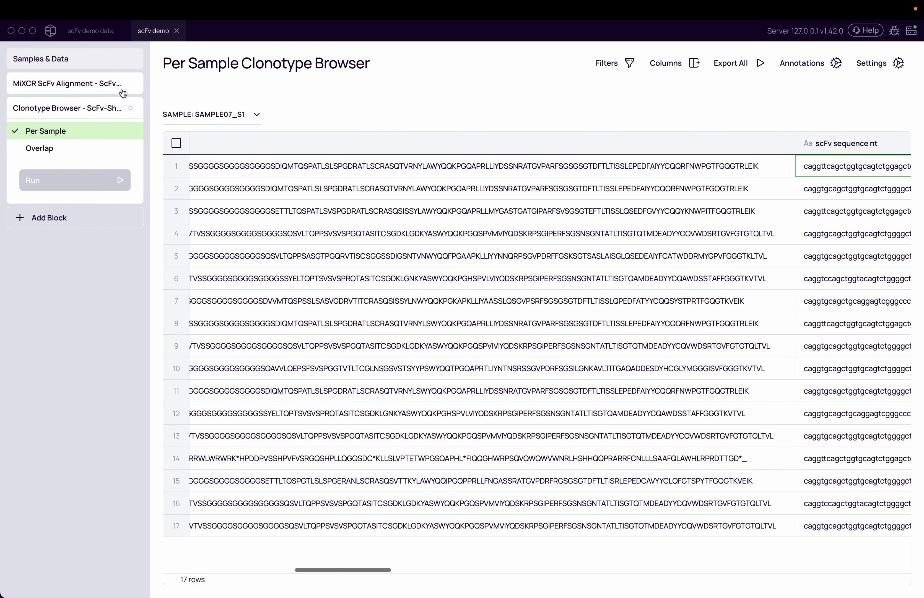
- Return to the MiXCR scFv Alignment block and set its dataset to scFv-short-read-umi
click(121, 87)
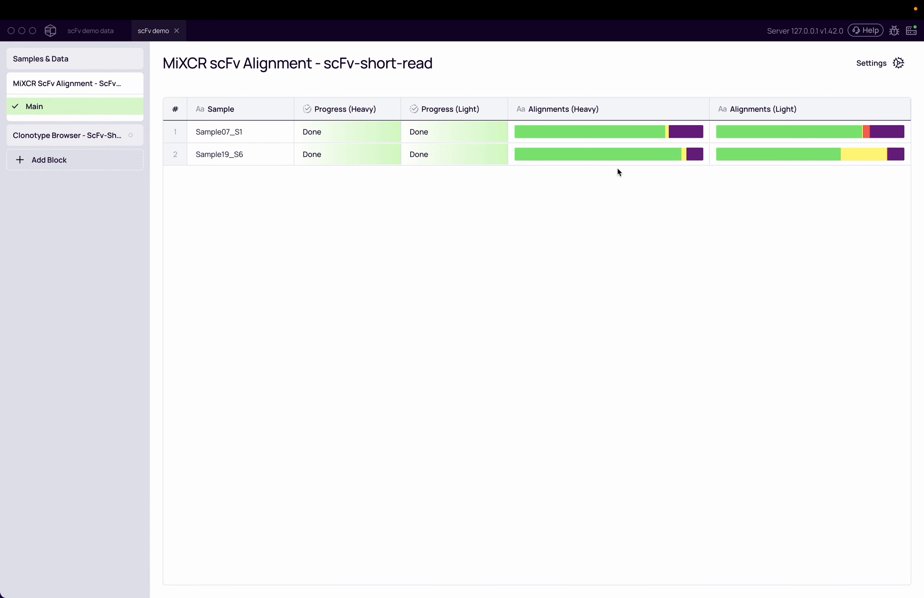
click(877, 68)
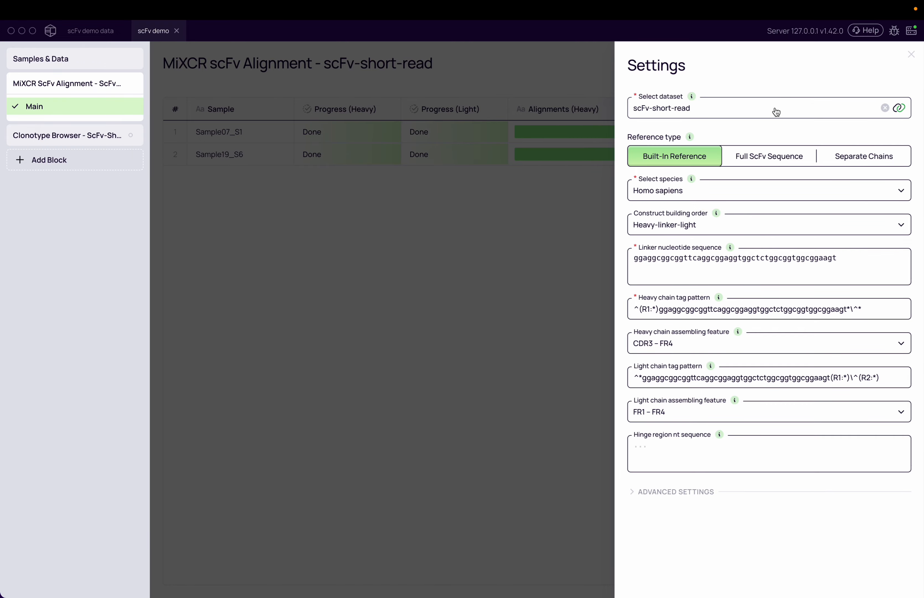
click(776, 112)
click(709, 165)
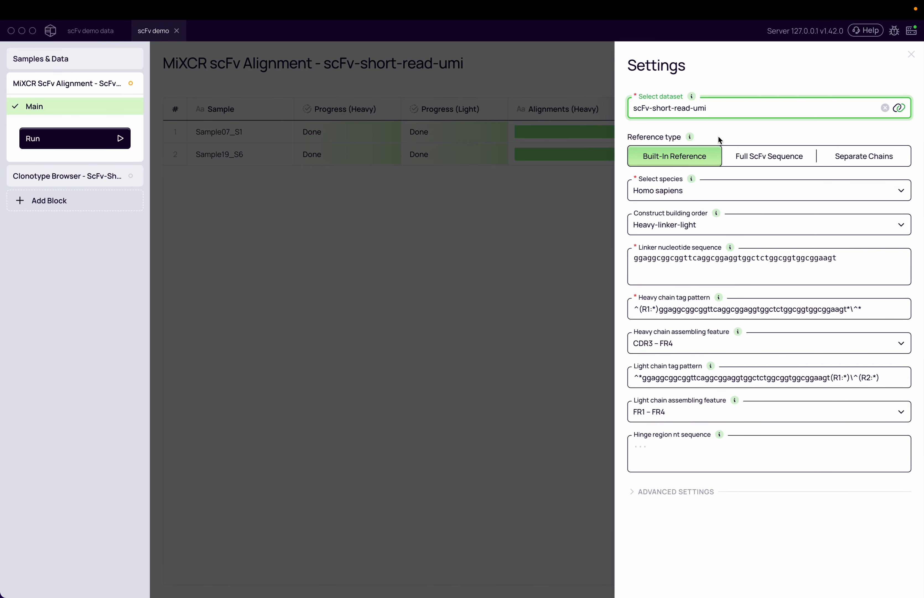
- Insert the UMI group (UMI:N{12}) into the heavy chain tag pattern, directly after the opening caret
click(686, 311)
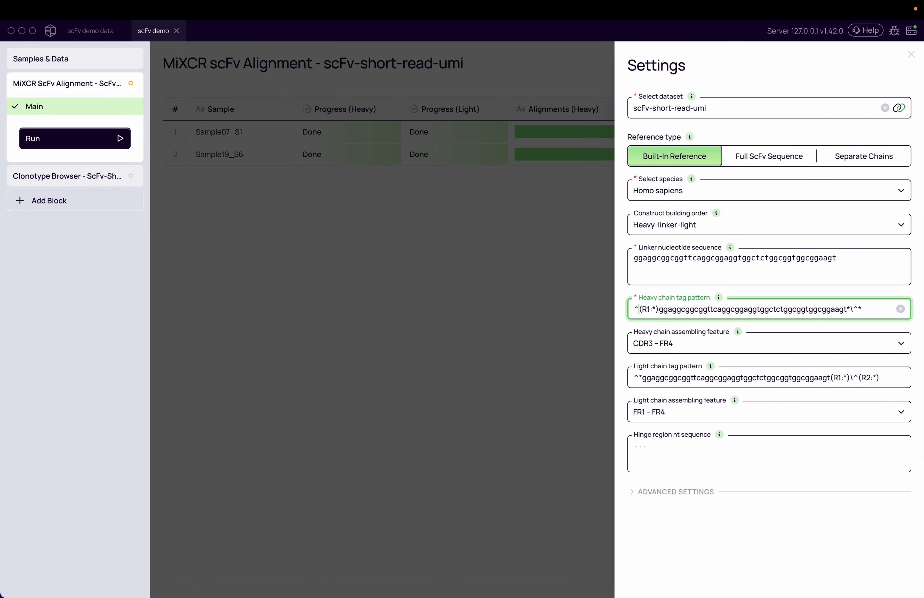
text(()
text(UMI)
text(:)
text(N{12})
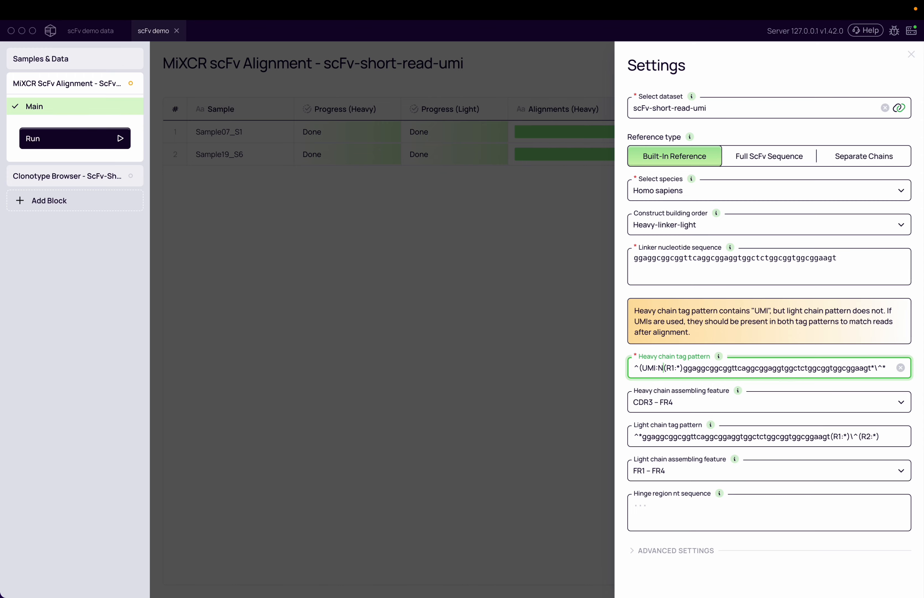
text())
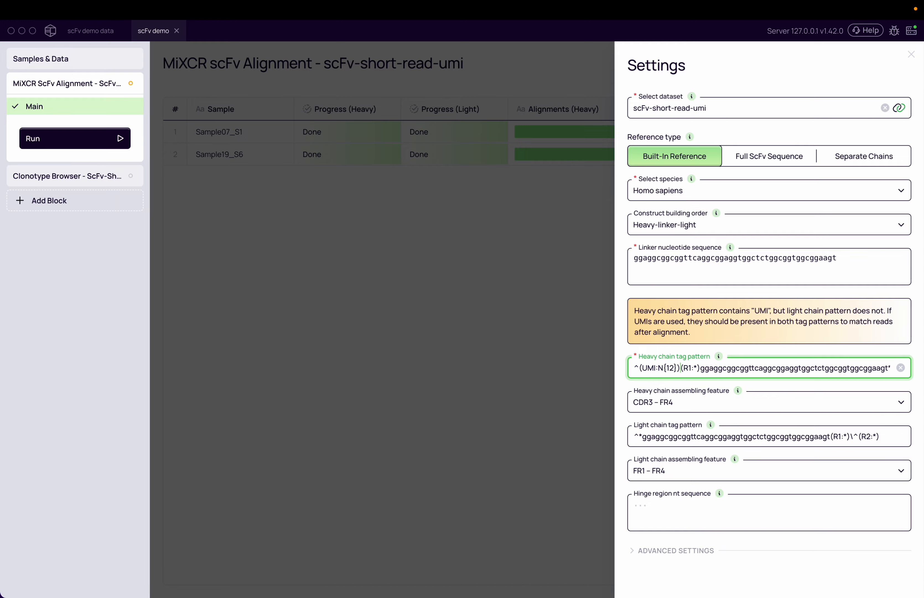
- Copy the (UMI:N{12}) group from the heavy chain tag pattern into the light chain tag pattern after its opening caret
key(shift+Left)
key(shift+Left)
key(shift+Left)
key(shift+Left)
key(shift+Left)
key(shift+Left)
key(shift+Left)
key(shift+Left)
key(shift+Left)
key(shift+Left)
key(shift+Left)
click(642, 368)
drag(641, 367, 680, 367)
key(super+c)
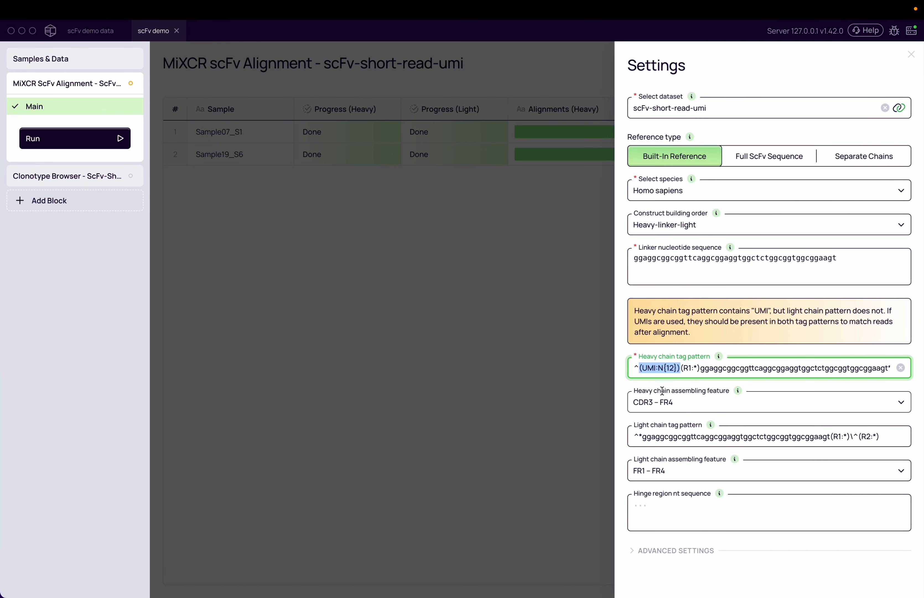
click(663, 436)
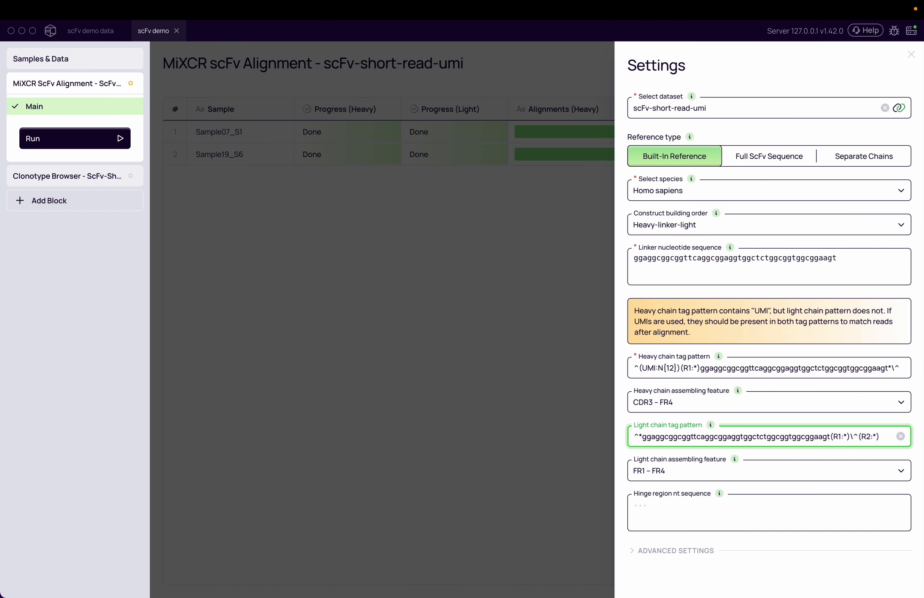
key(super+v)
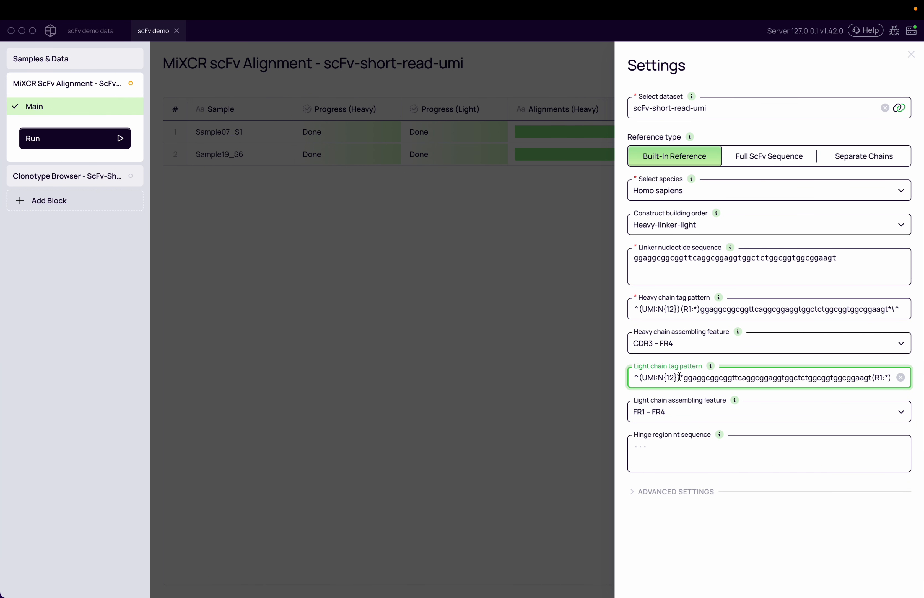
- Compare the UMI group, linker sequence and read capture groups in the heavy and light chain tag patterns
drag(681, 308, 642, 308)
drag(681, 377, 641, 377)
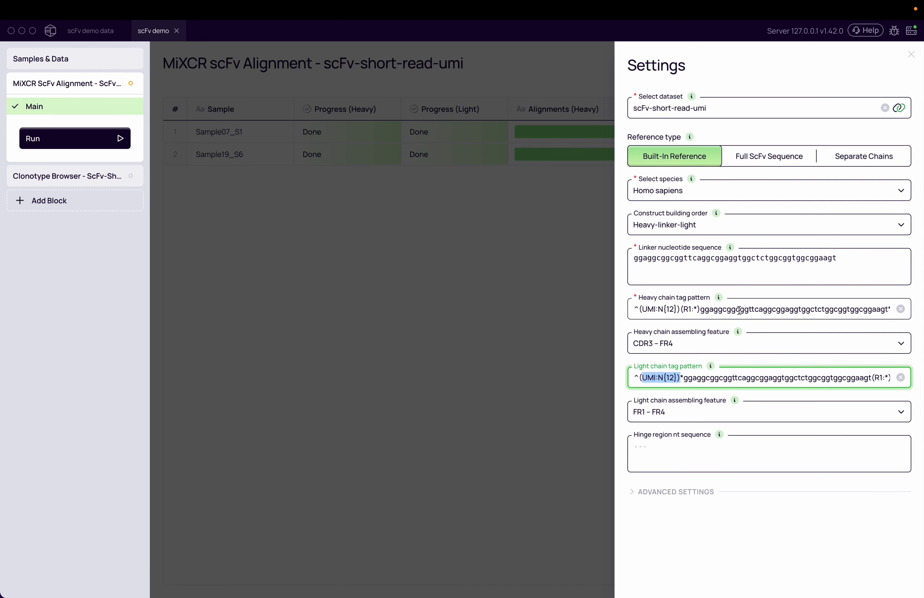
drag(680, 309, 875, 309)
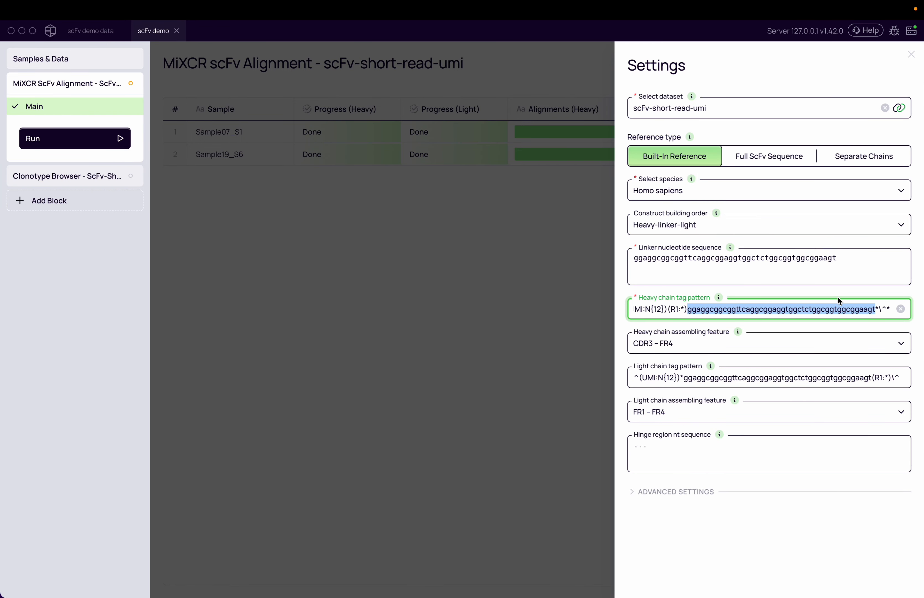
click(647, 376)
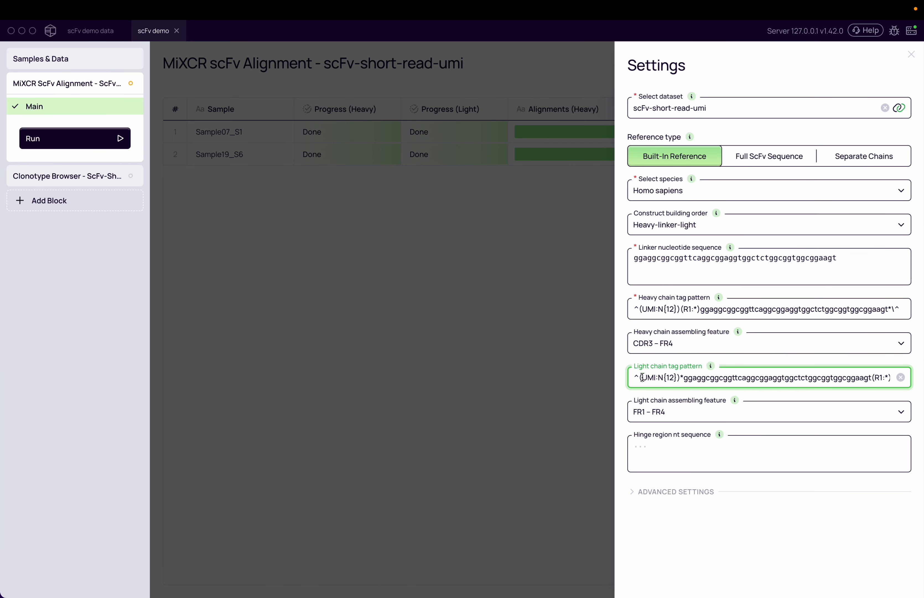
drag(695, 377, 847, 376)
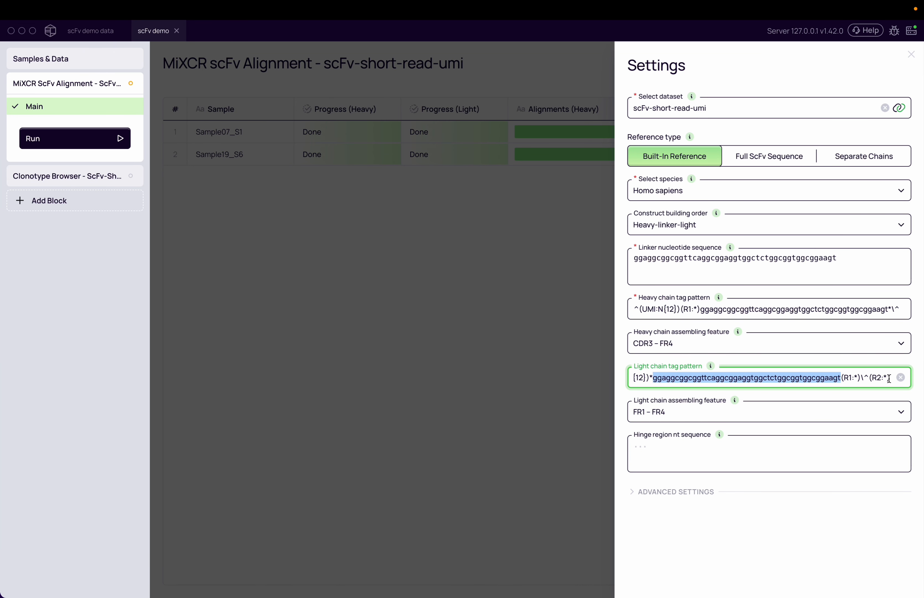
scroll(692, 374, left, 2)
- Run the scFv alignment on the UMI dataset and open the Clonotype Browser's per-sample table
click(73, 138)
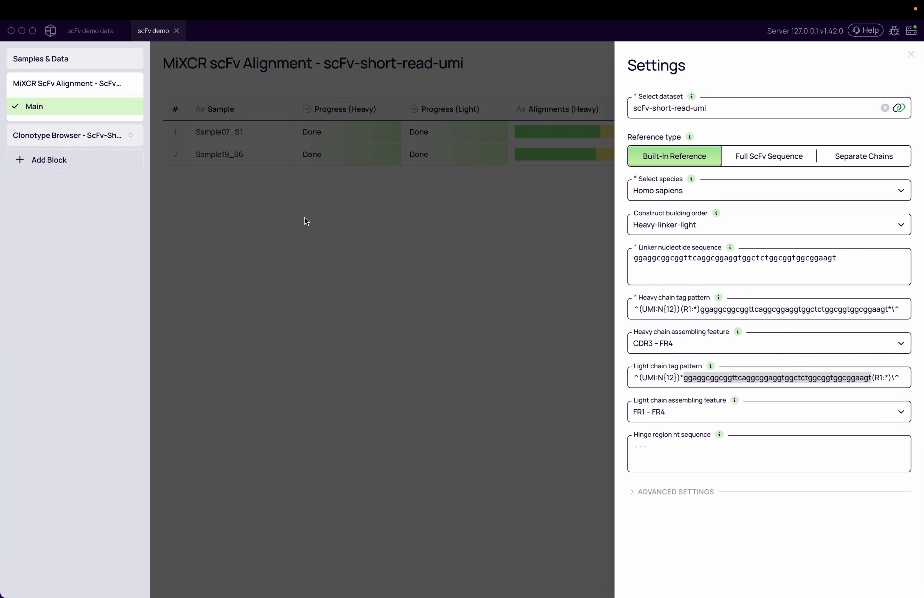
click(98, 132)
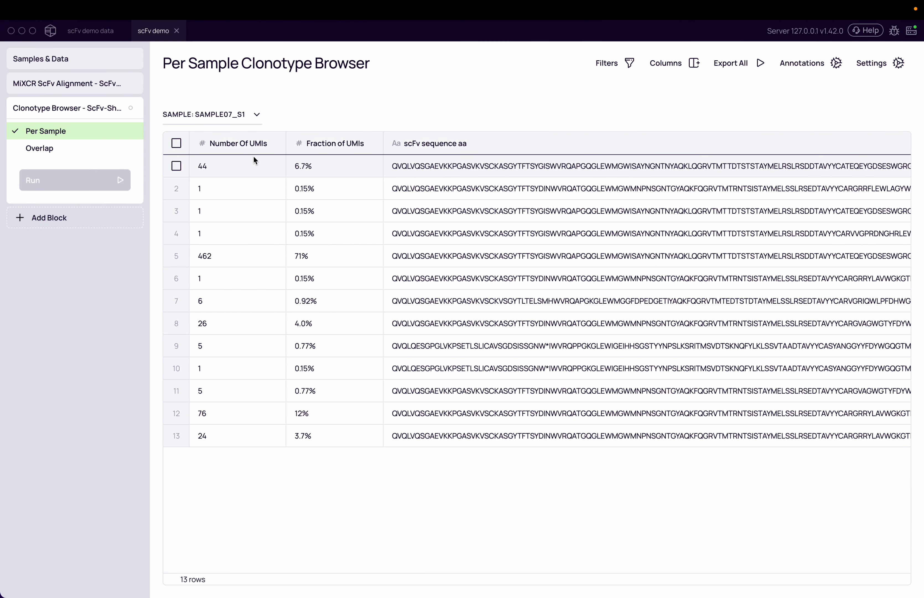
- Sort the clonotypes of Sample07_S1 by Number Of UMIs in descending order and look along the scFv amino acid sequences
click(249, 145)
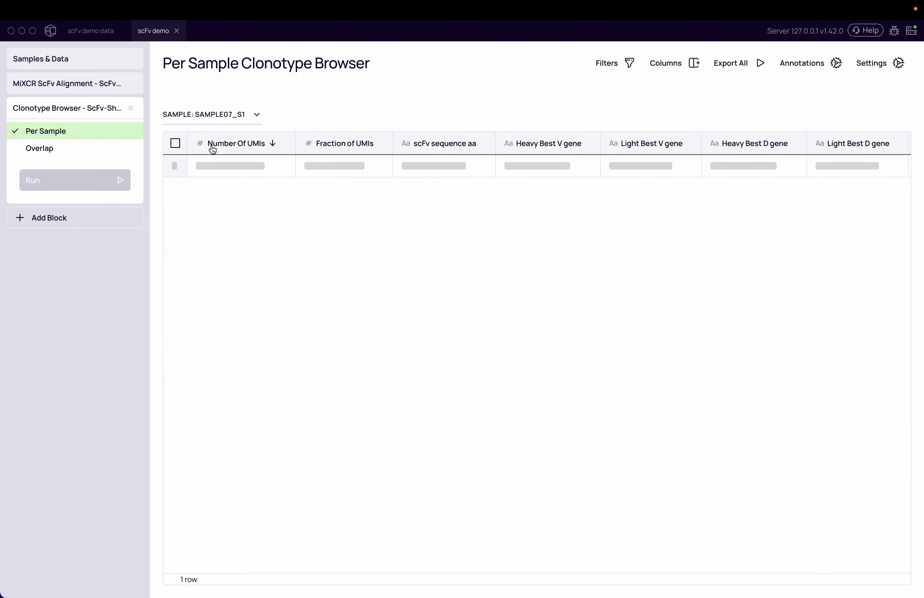
scroll(387, 223, right, 15)
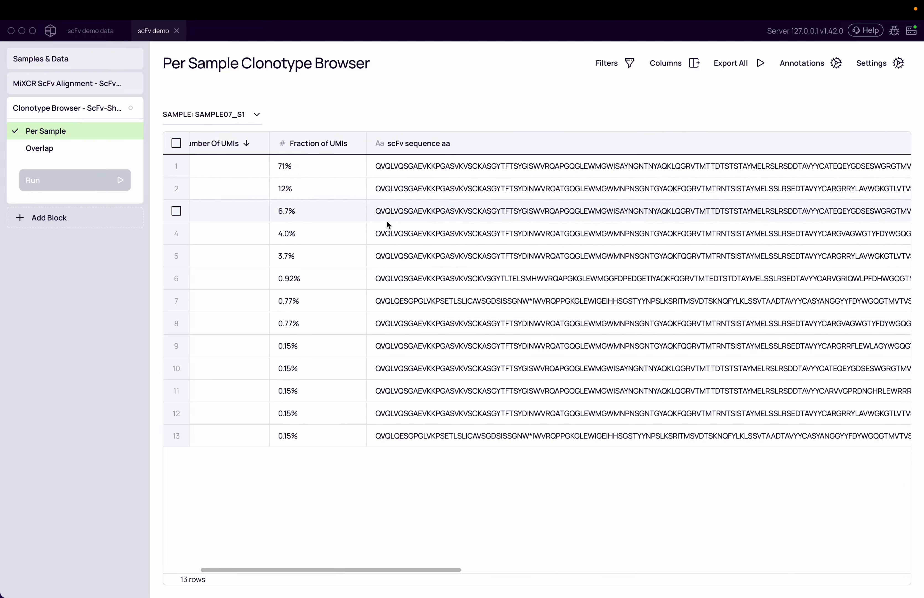
scroll(386, 220, left, 15)
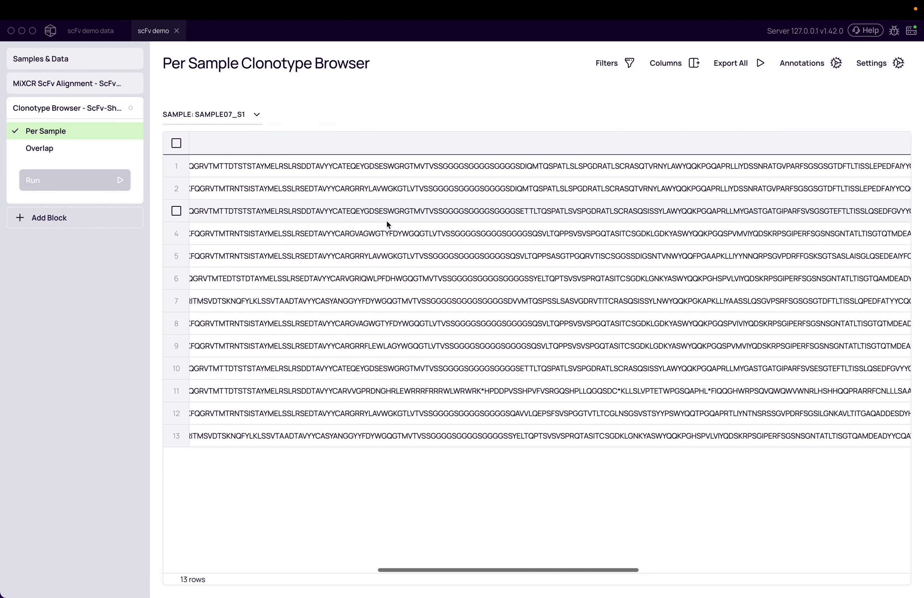